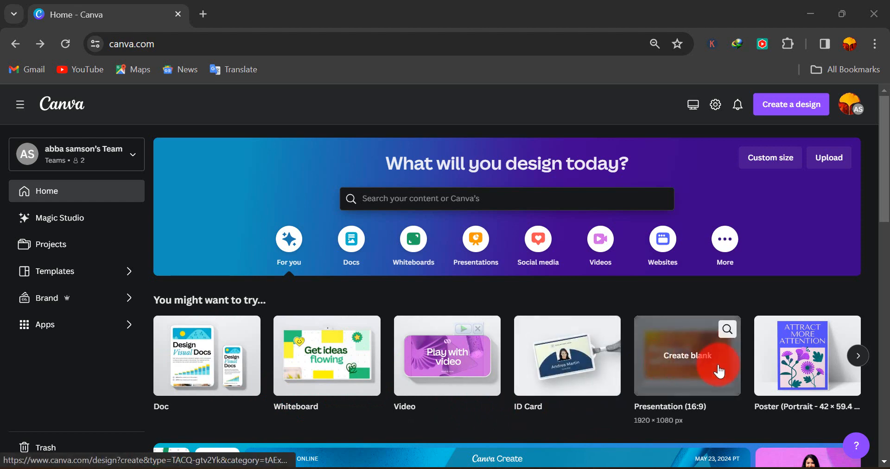
click(860, 364)
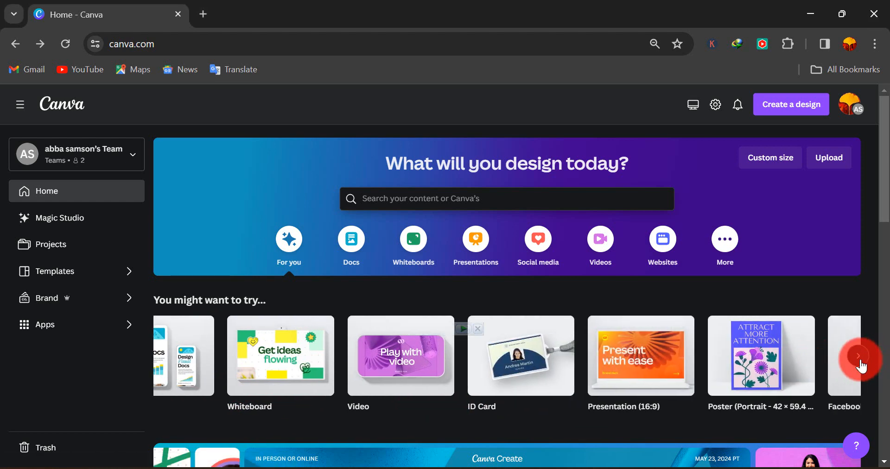
click(861, 364)
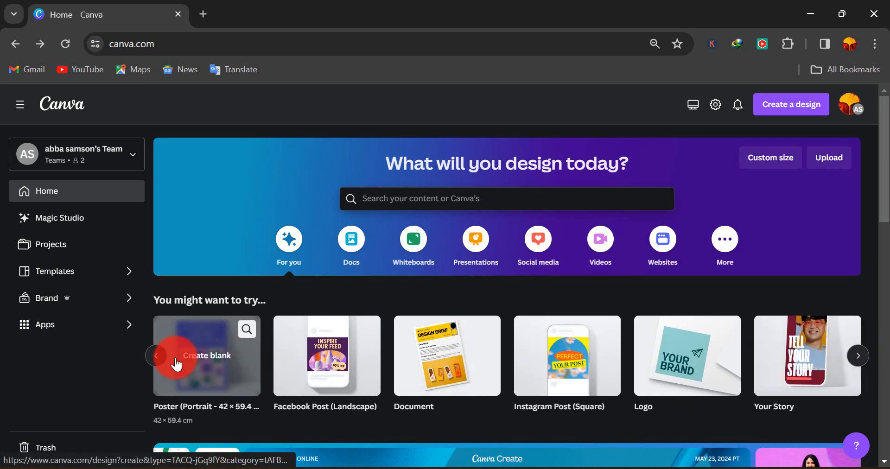
click(158, 357)
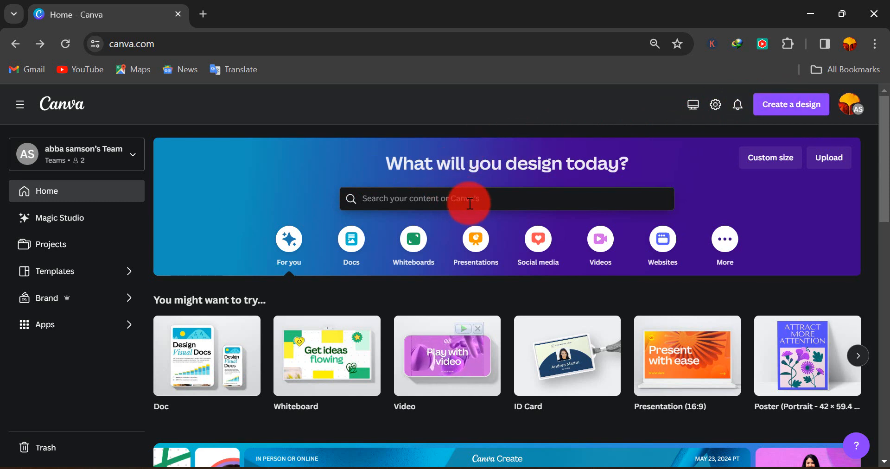
Step: Search the design types for "flyer" and create a blank Flyer (Portrait 5 x 7 in) design
click(779, 111)
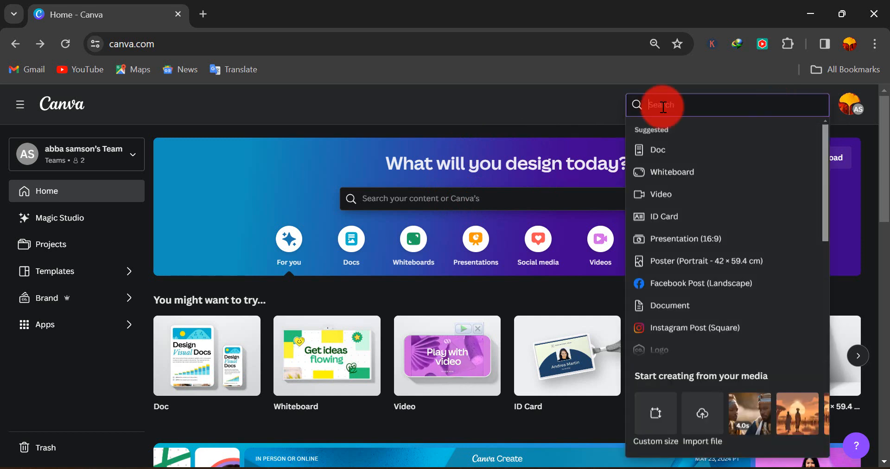
text(flyer)
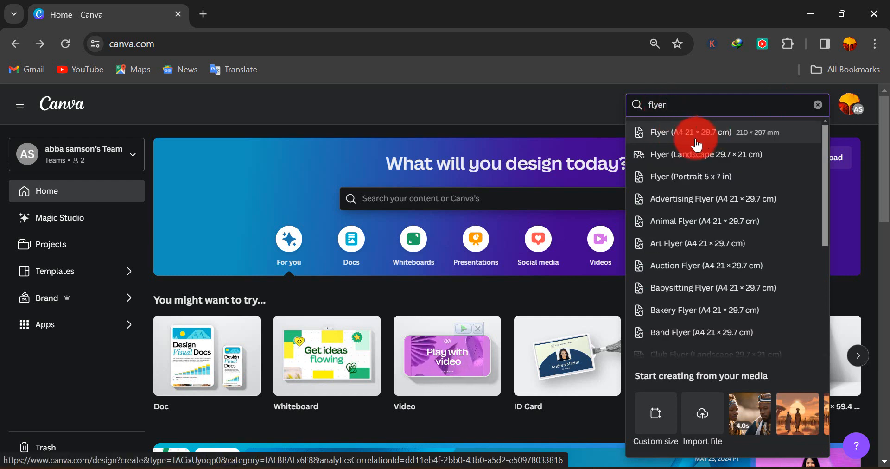
click(686, 185)
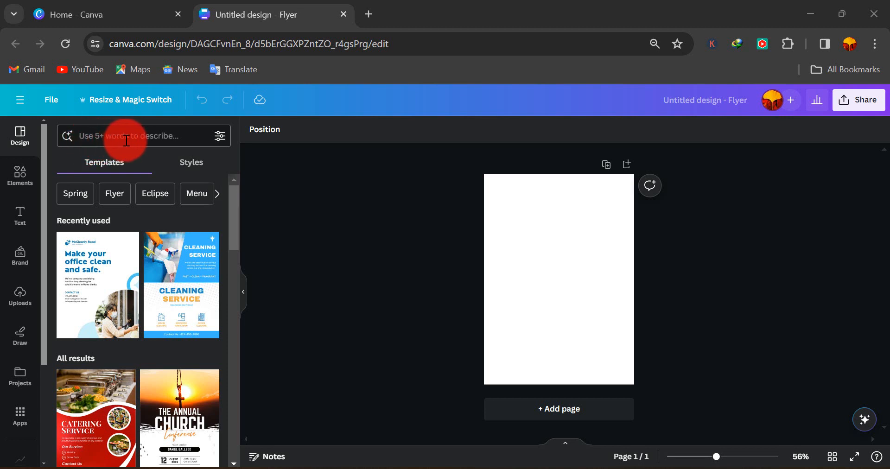
Step: Search the flyer templates for "food" and look at the available color and language filters
click(99, 137)
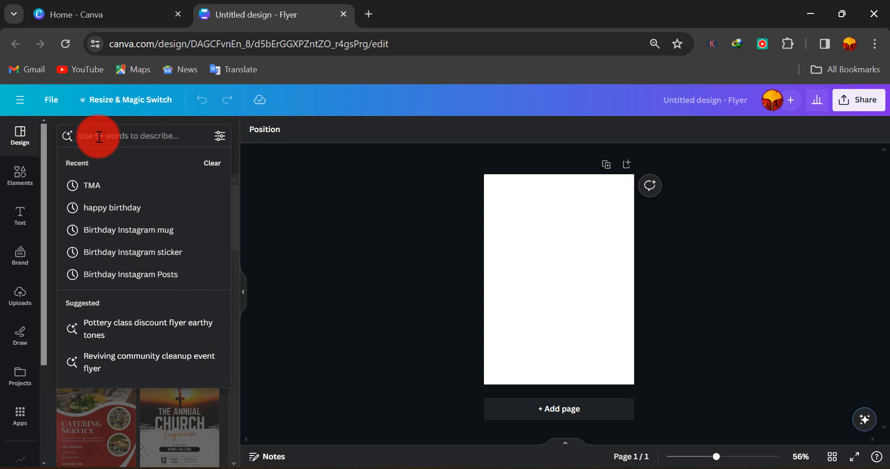
text(foo)
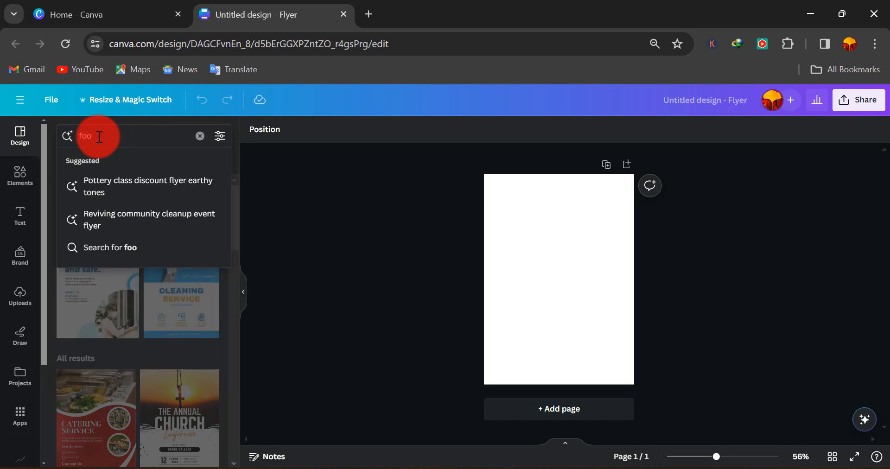
text(d)
key(Return)
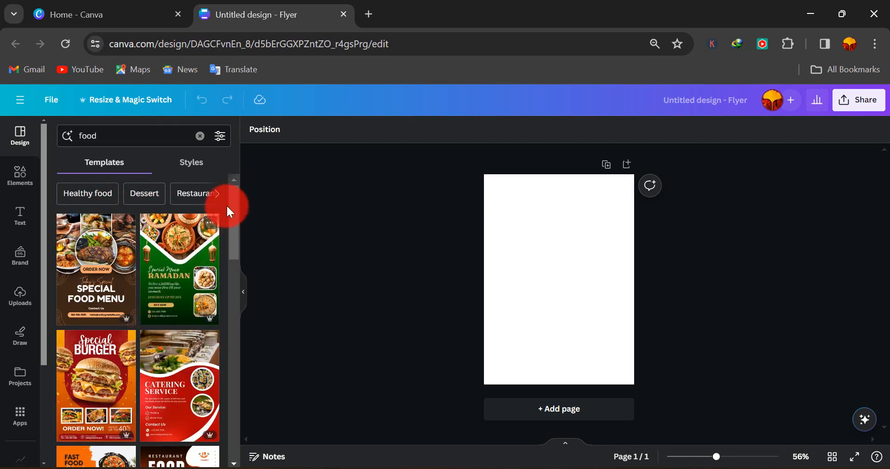
click(220, 137)
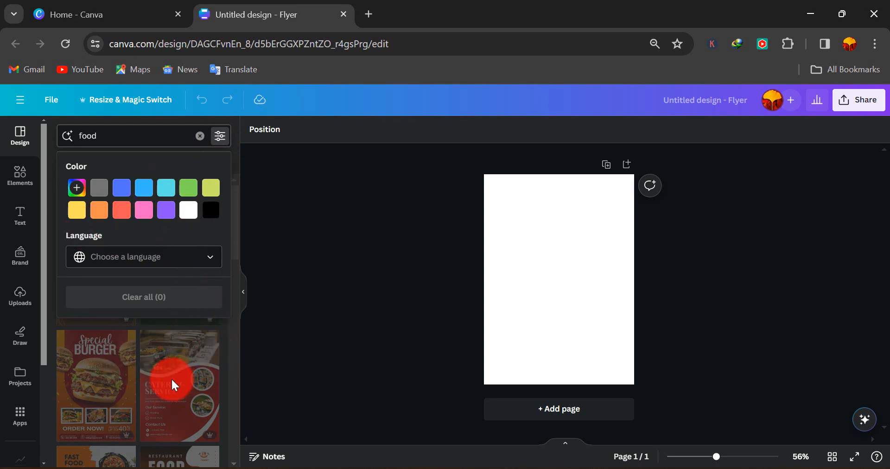
click(149, 360)
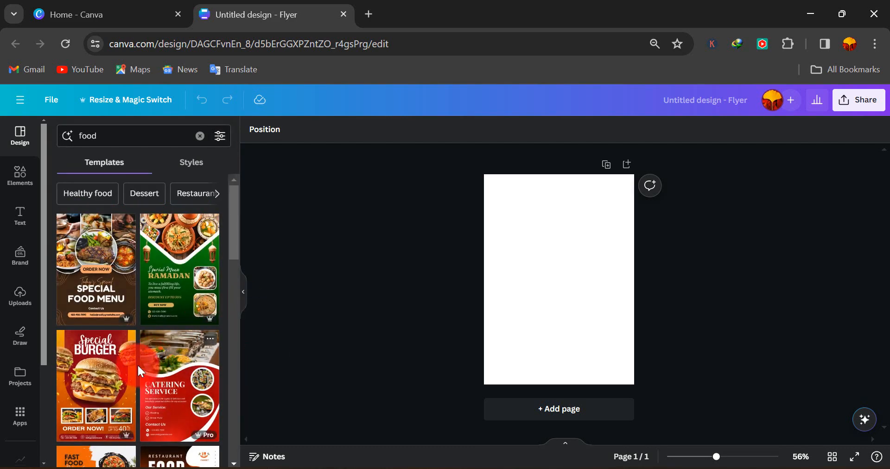
Step: Browse the food templates and apply the black and orange "Delicious Food Menu" restaurant flyer to the blank page
scroll(138, 367, down, 10)
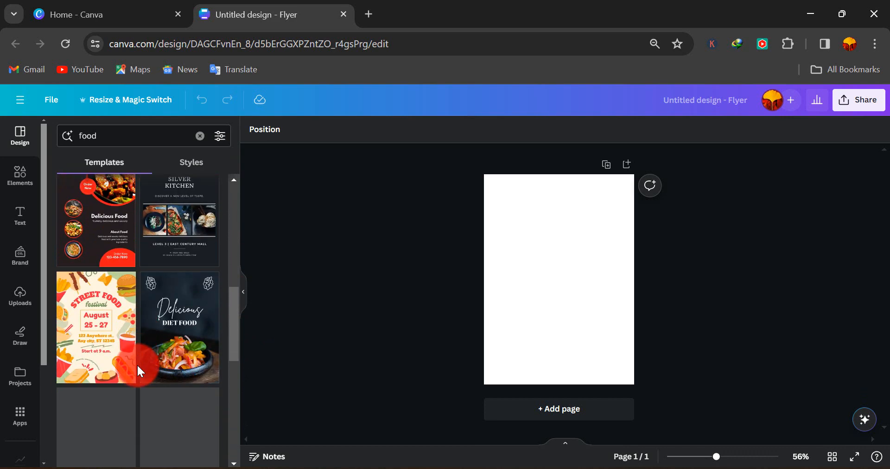
scroll(138, 366, up, 10)
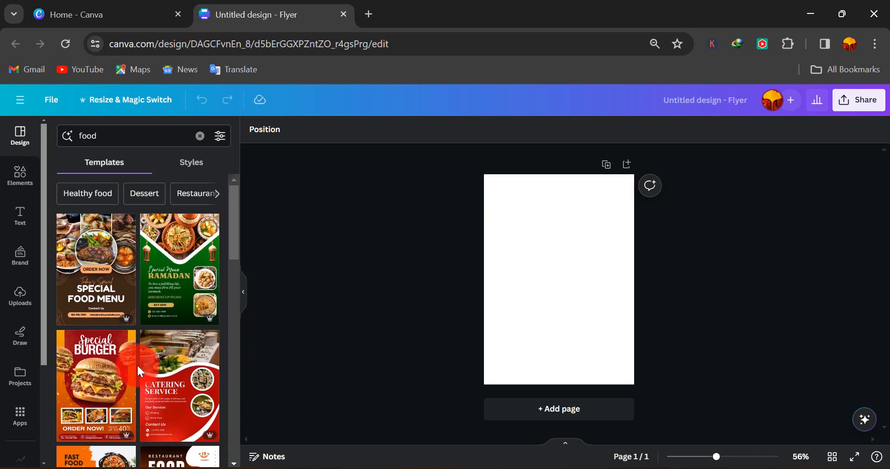
mouse_move(125, 321)
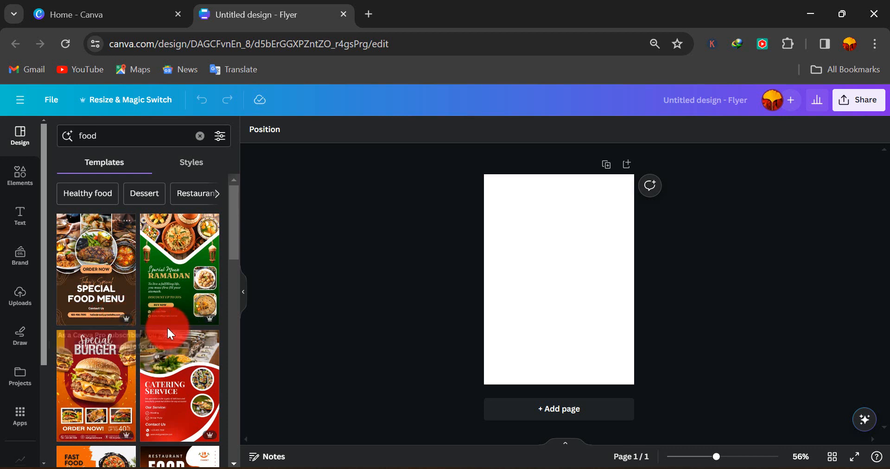
mouse_move(204, 318)
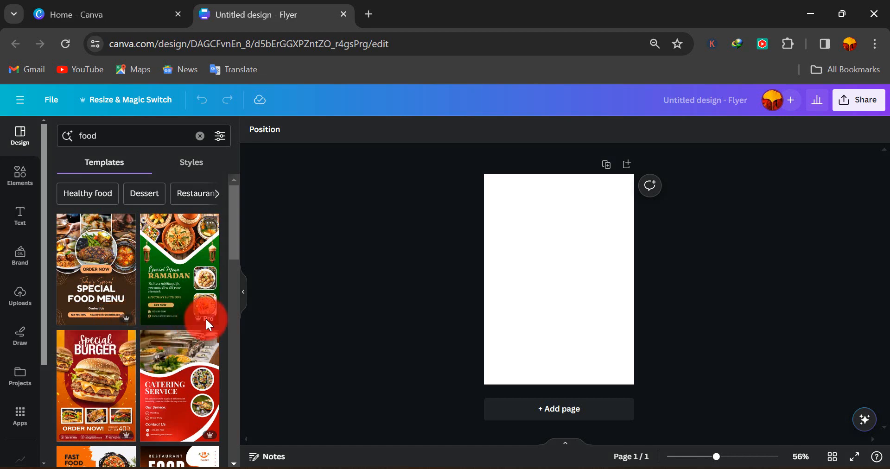
scroll(138, 345, down, 5)
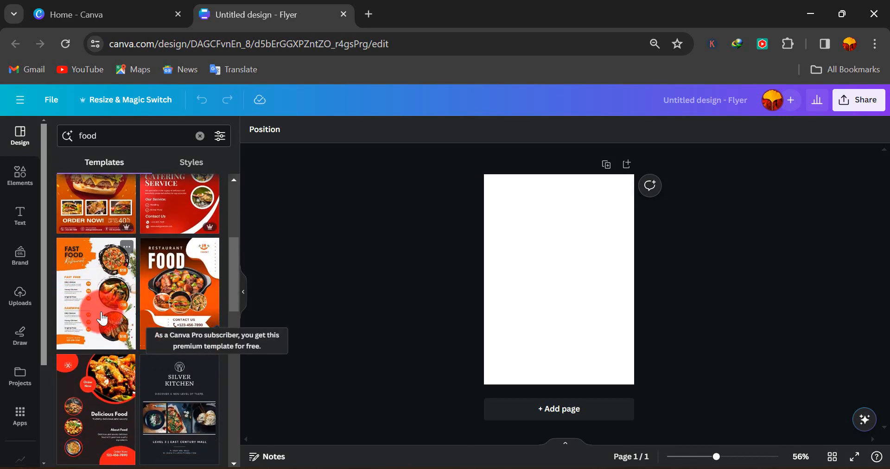
scroll(84, 324, down, 5)
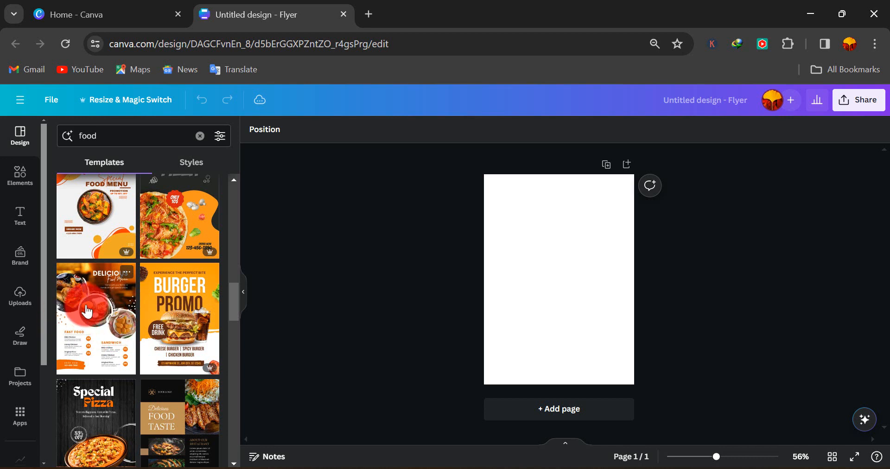
click(87, 312)
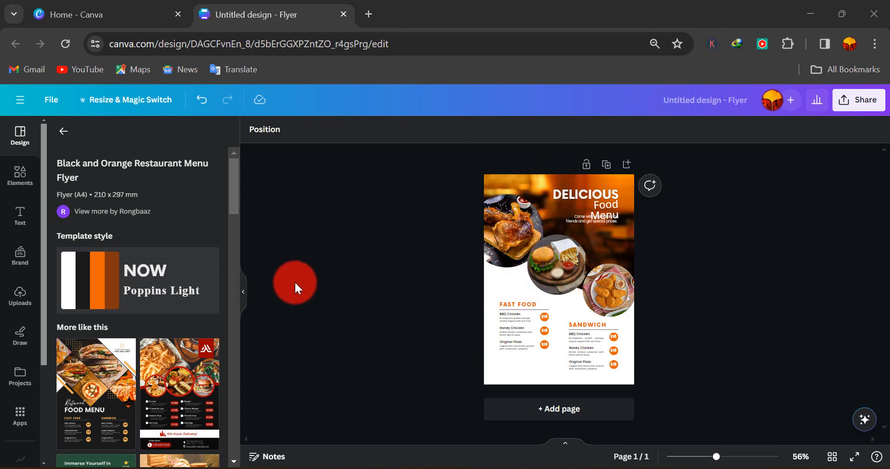
Step: Move the "Come with your family or friends and get special prices." tagline slightly down, away from the "Food Menu" heading
scroll(153, 376, down, 3)
scroll(152, 380, up, 1)
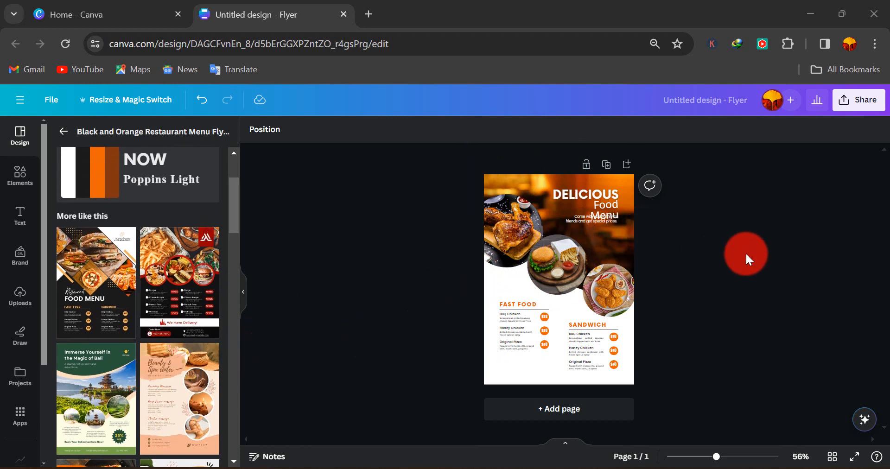
click(748, 254)
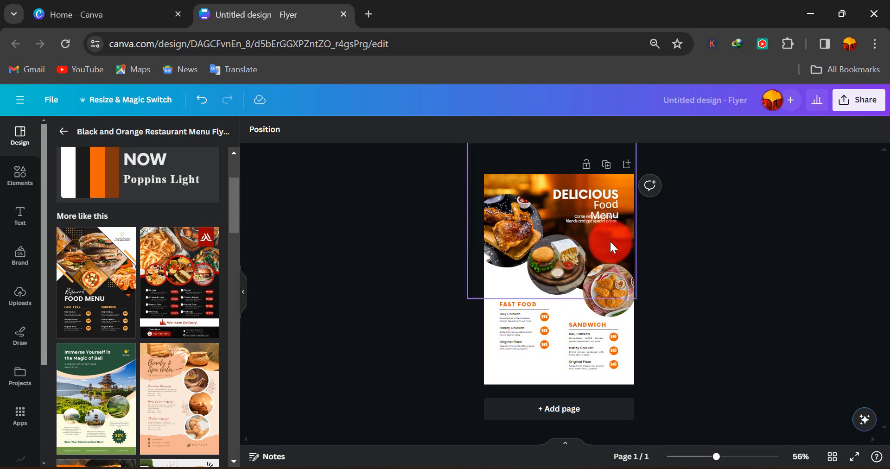
click(716, 456)
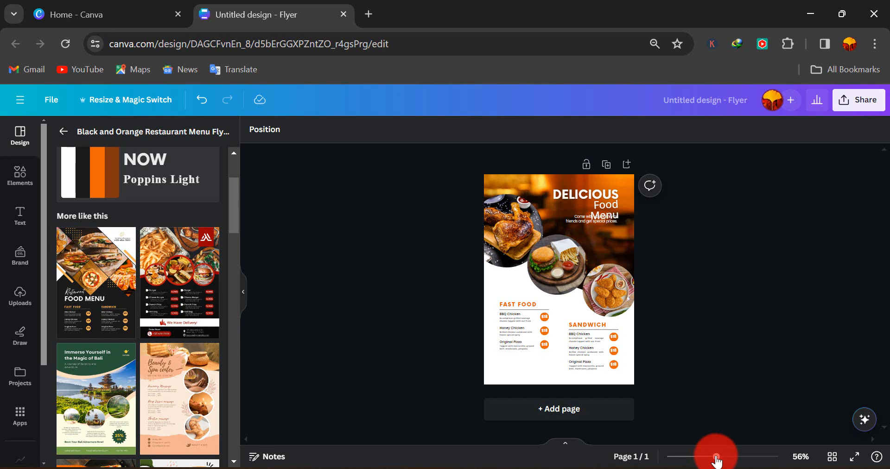
mouse_move(717, 459)
mouse_down()
mouse_move(746, 459)
mouse_move(722, 457)
mouse_up()
click(596, 181)
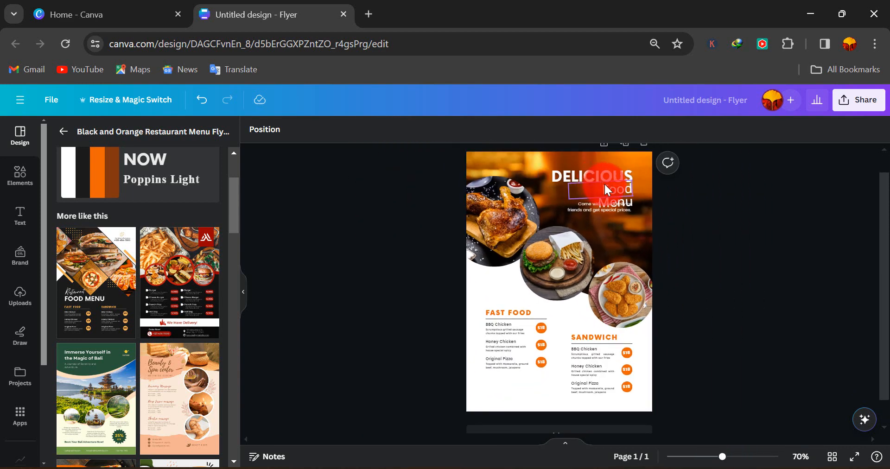
click(586, 207)
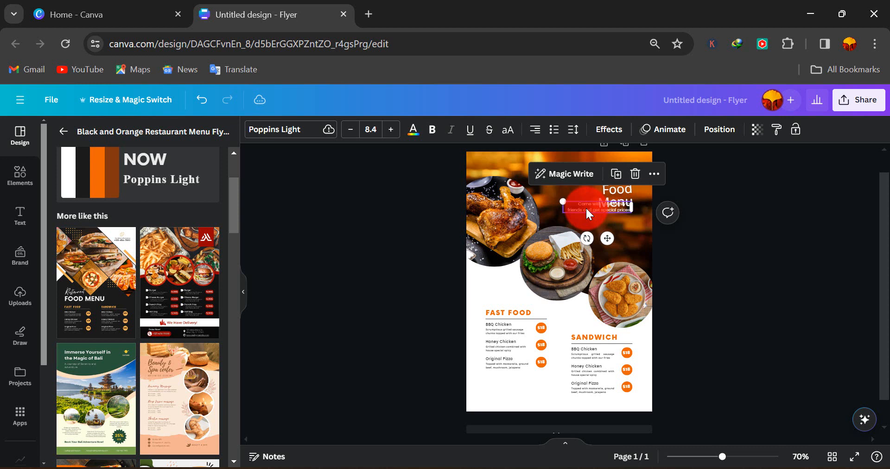
drag(585, 207, 586, 216)
click(709, 245)
Step: Widen the "Food Menu" text box so the heading fits on one line beneath "DELICIOUS"
click(602, 176)
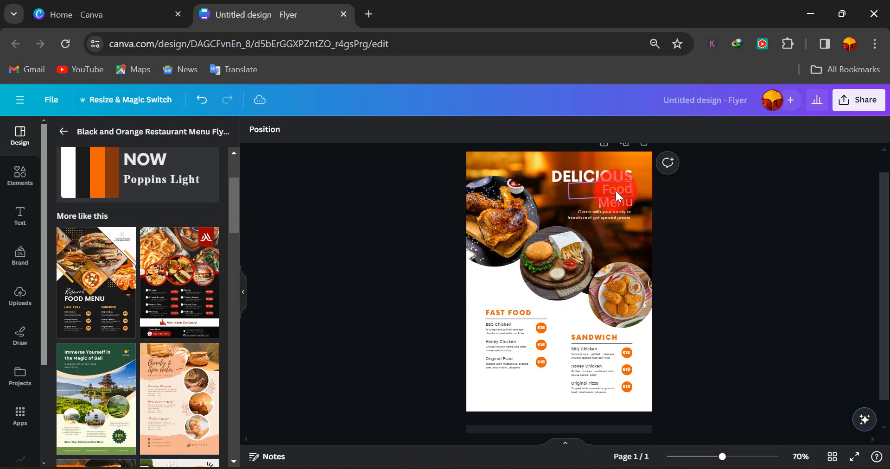
click(616, 189)
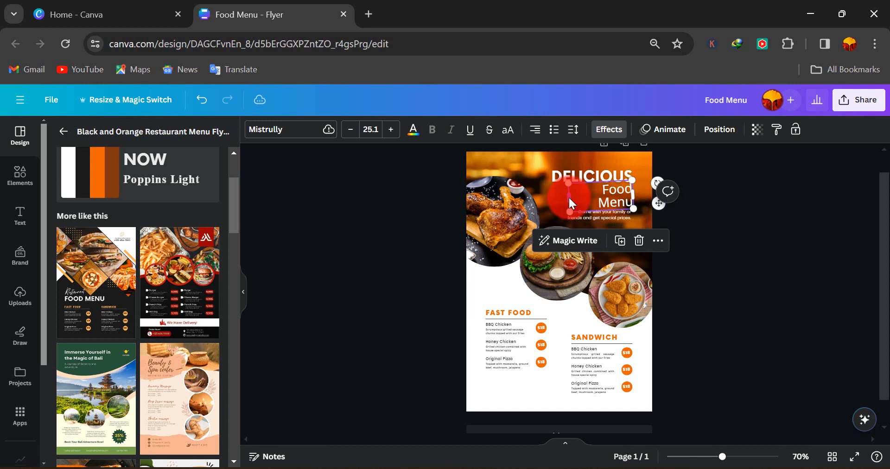
drag(569, 198, 549, 197)
click(737, 230)
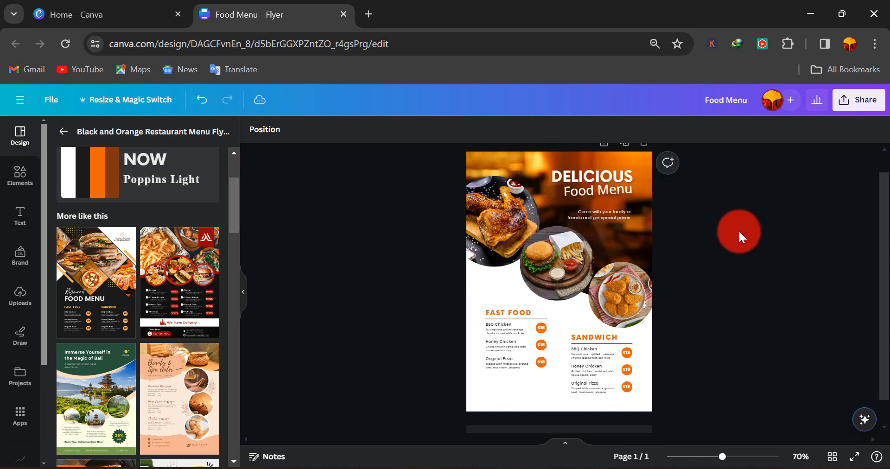
Step: Rotate the tilted "Food Menu" heading level and move the tagline up closer beneath it
click(614, 193)
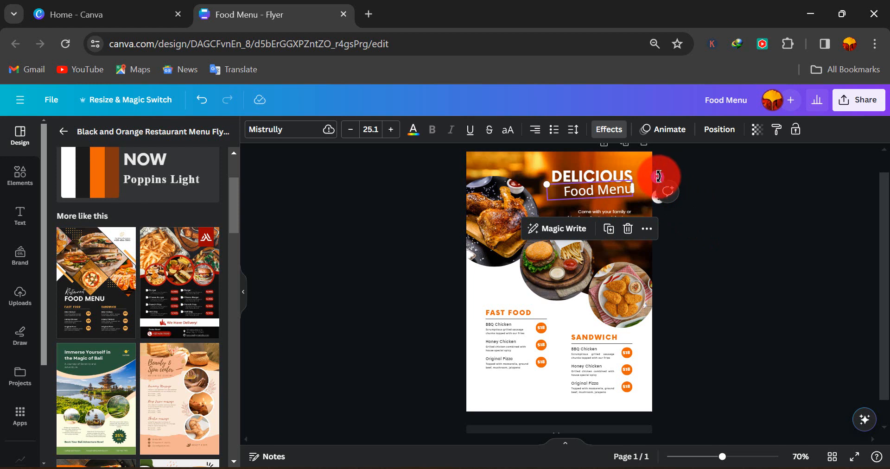
drag(613, 218, 613, 210)
click(728, 248)
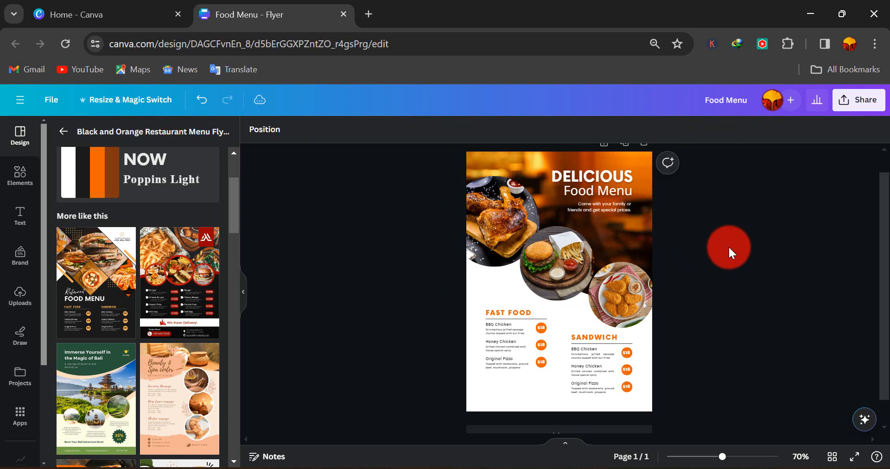
Step: Replace the roast chicken photo in the upper circular frame with the uploaded spaghetti image
click(550, 269)
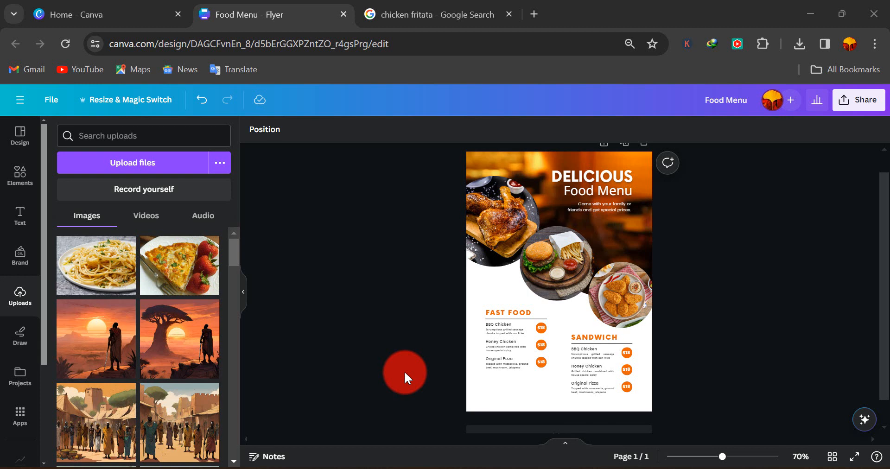
click(508, 214)
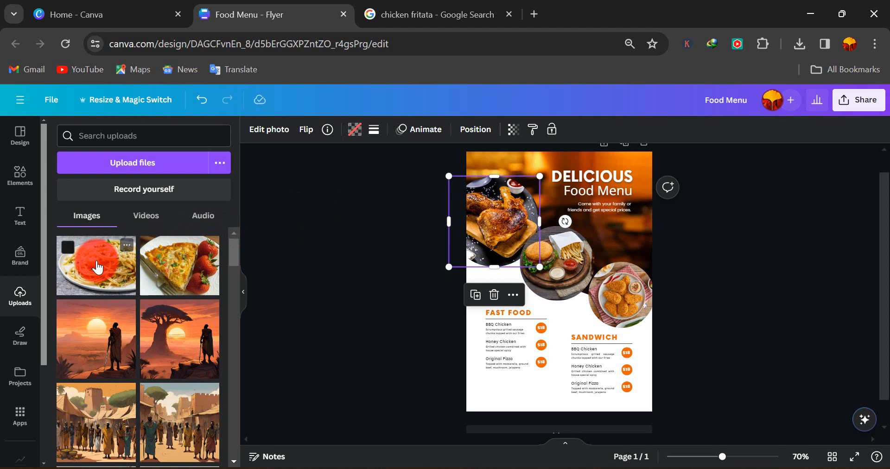
drag(98, 267, 553, 288)
key(Delete)
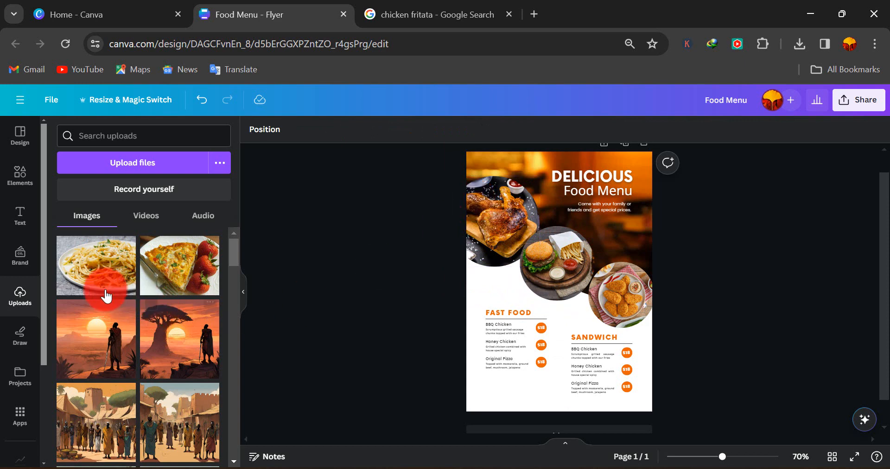
drag(95, 274, 508, 216)
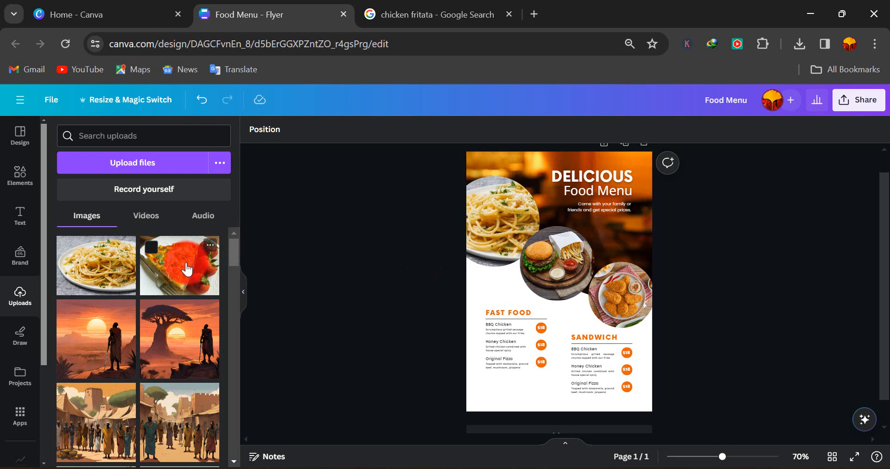
Step: Replace the fried chicken photo in the lower circular frame with the uploaded frittata image and confirm its crop
drag(185, 264, 617, 294)
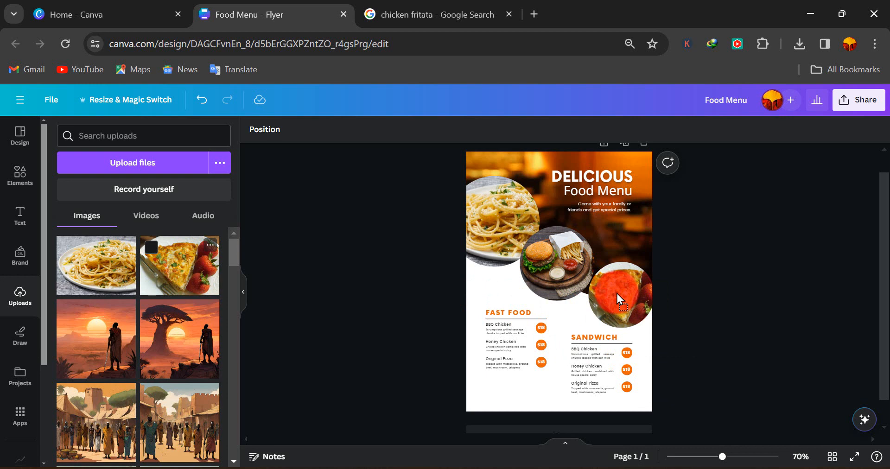
click(621, 292)
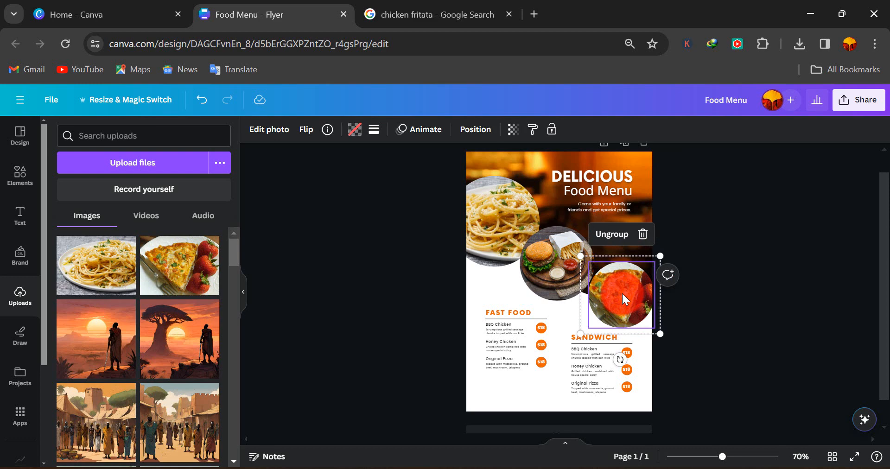
double_click(622, 292)
click(691, 350)
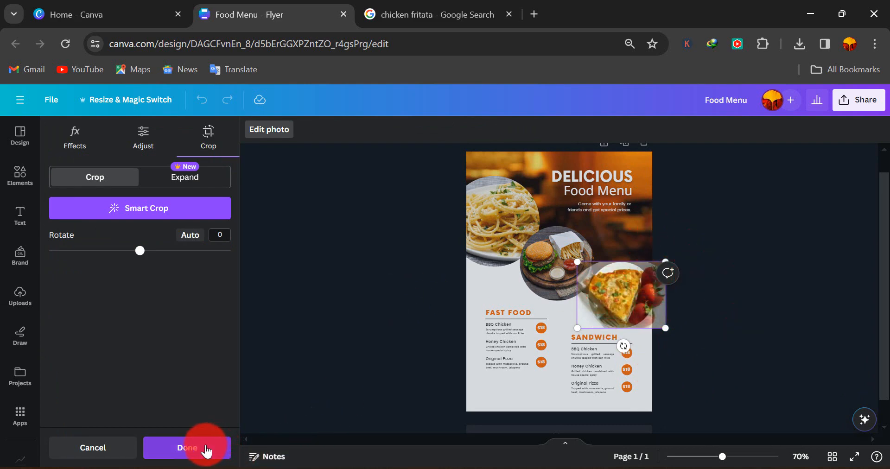
click(205, 450)
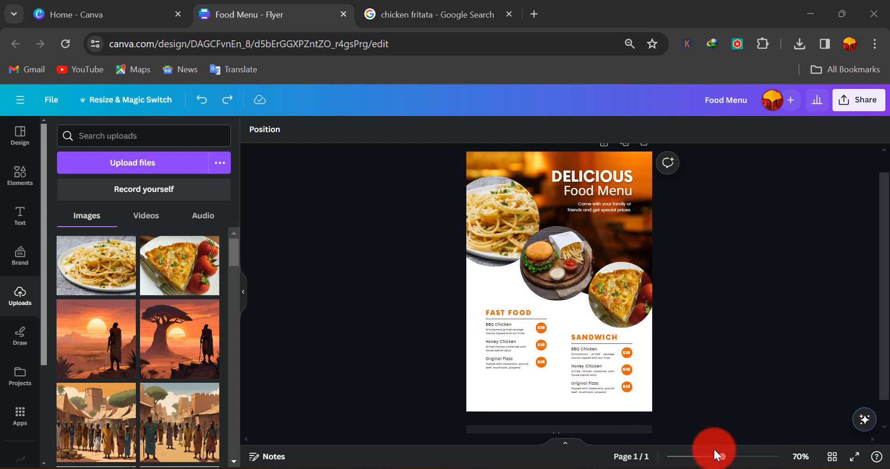
Step: Recolor the "FAST FOOD" heading to the amber #EB940E, sampled from the flyer design
drag(722, 458, 749, 457)
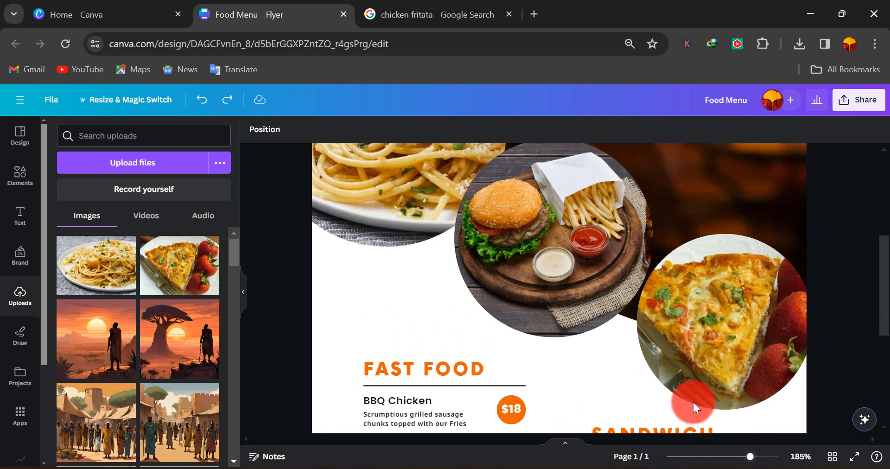
scroll(623, 350, down, 2)
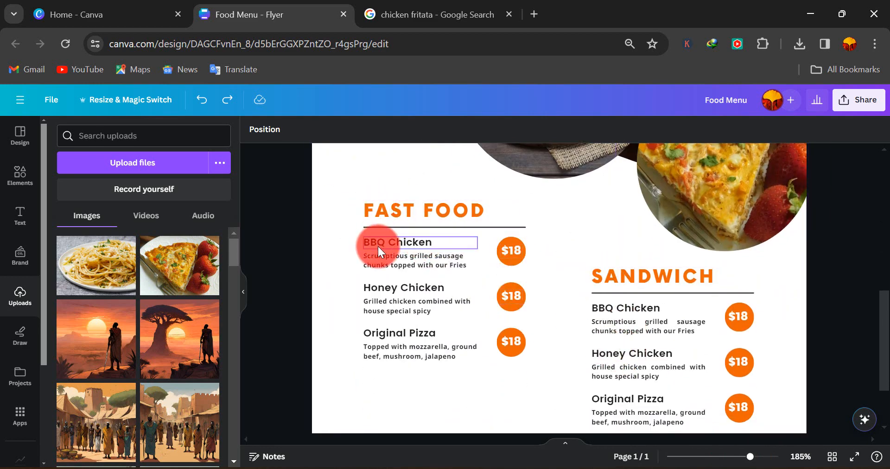
click(443, 212)
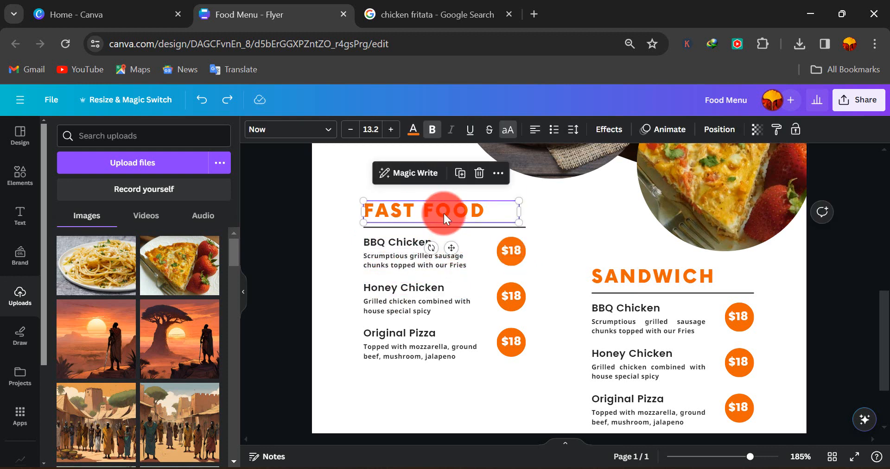
click(413, 131)
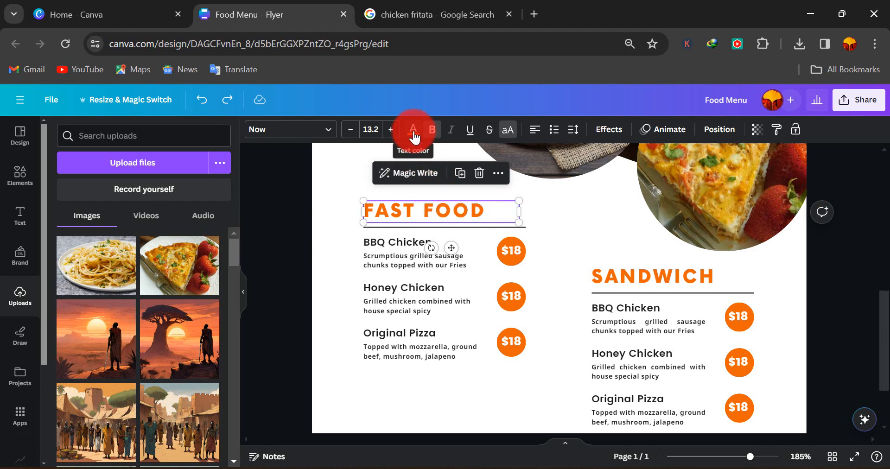
click(413, 131)
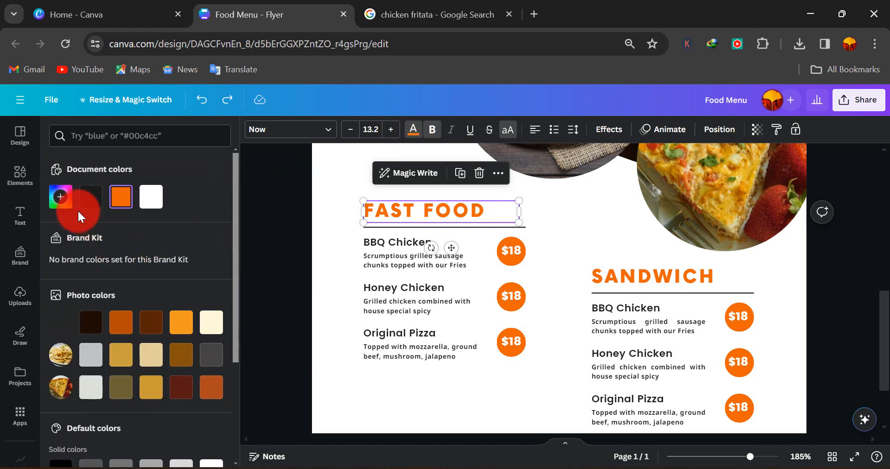
click(61, 196)
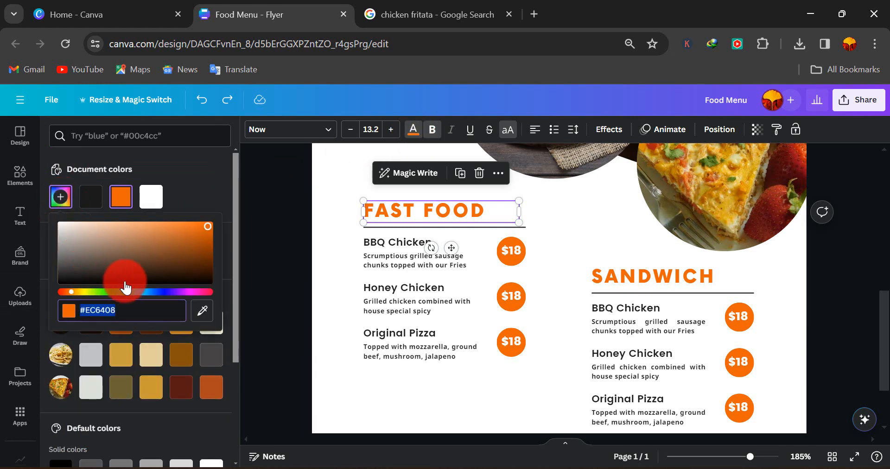
scroll(587, 247, up, 5)
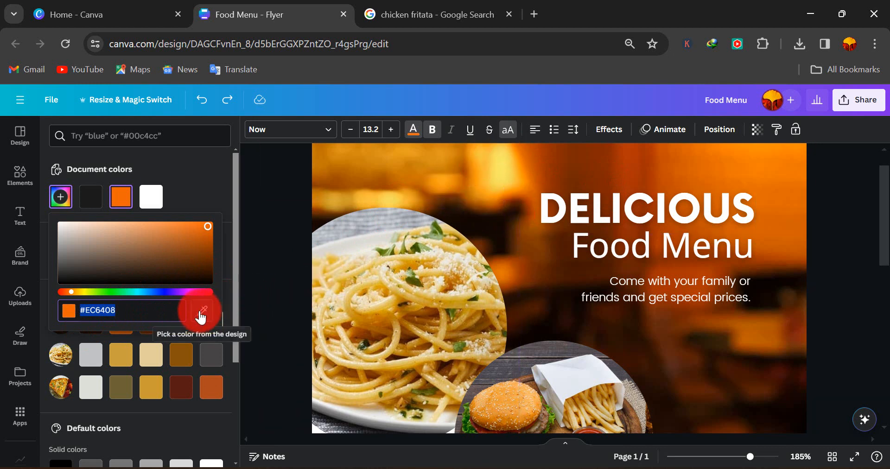
click(202, 315)
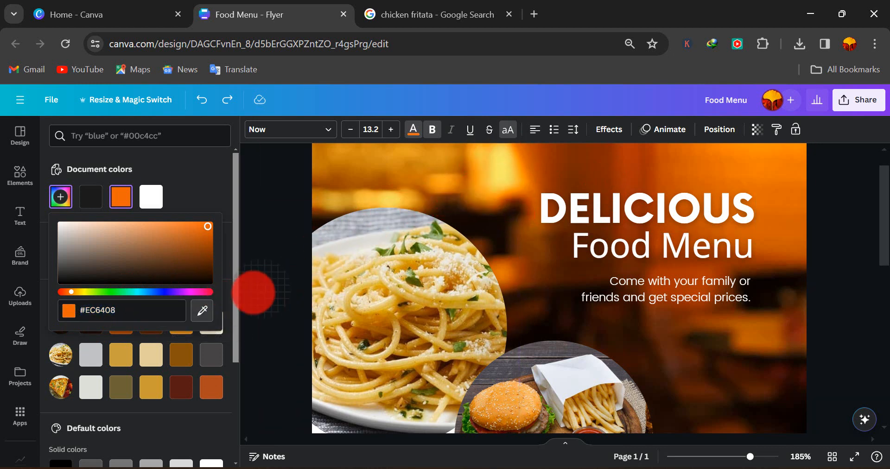
click(198, 302)
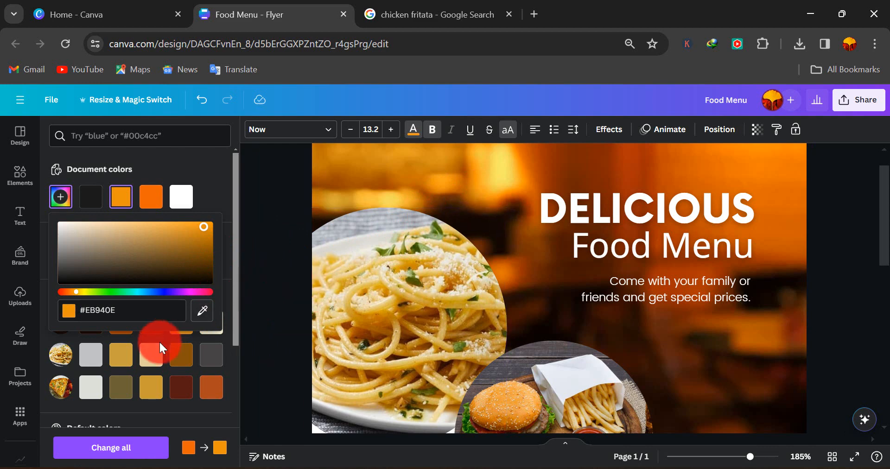
Step: Recolor the first $18 price circle to the amber #EB940E and apply the change to all matching orange circles
scroll(241, 325, down, 10)
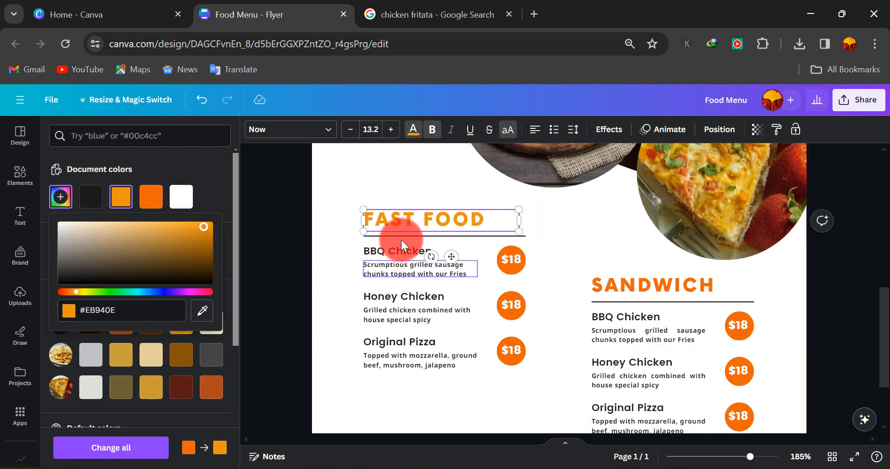
click(512, 267)
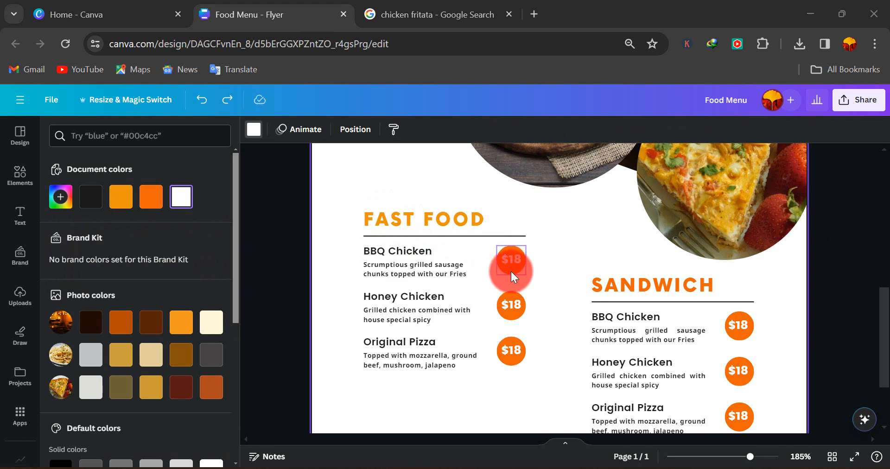
click(511, 267)
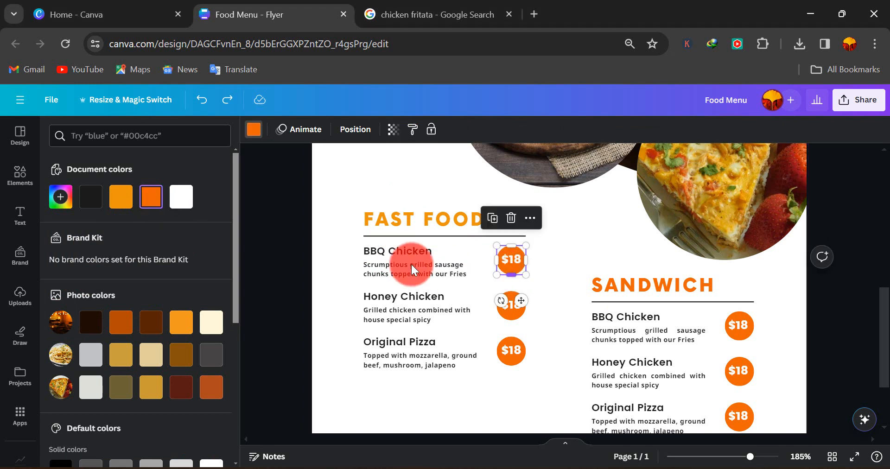
click(122, 203)
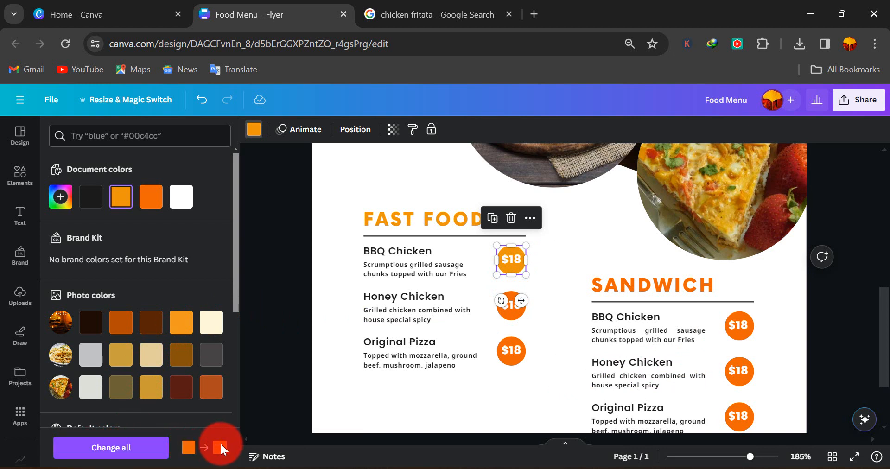
click(79, 449)
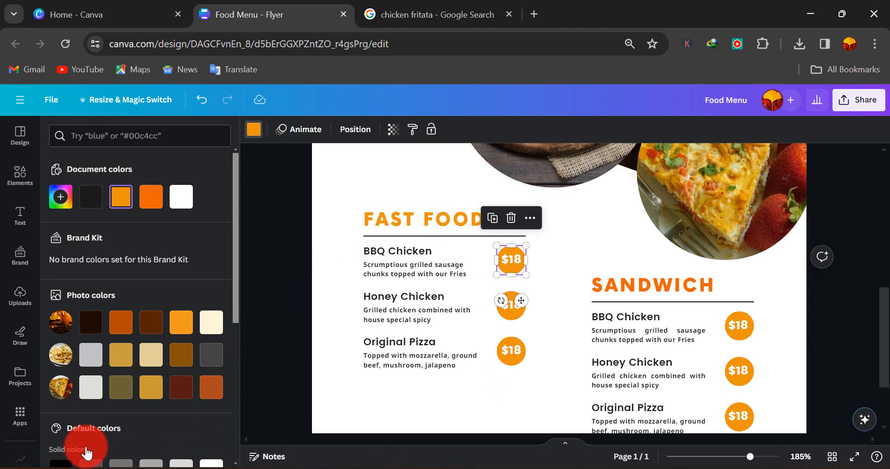
Step: Recolor the "SANDWICH" heading to the same amber as the "FAST FOOD" heading
click(630, 284)
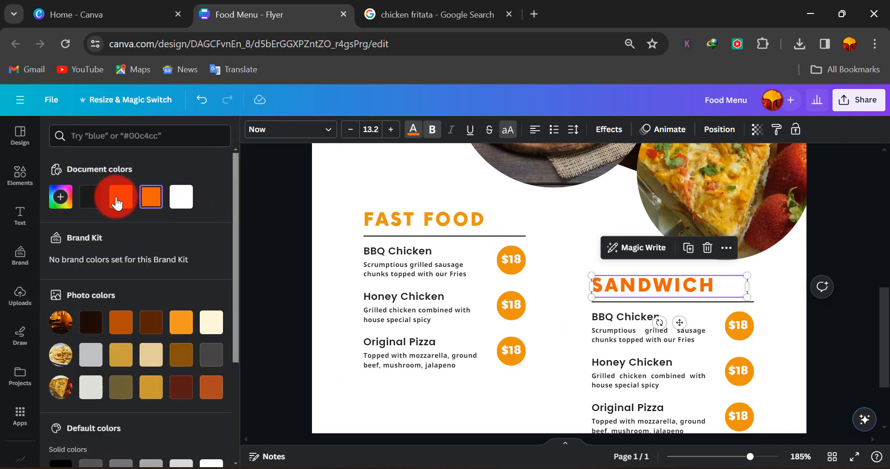
click(117, 203)
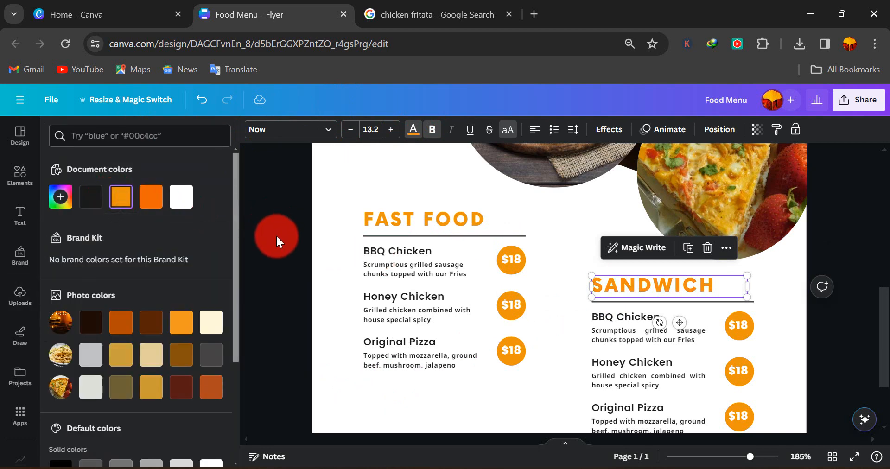
click(276, 236)
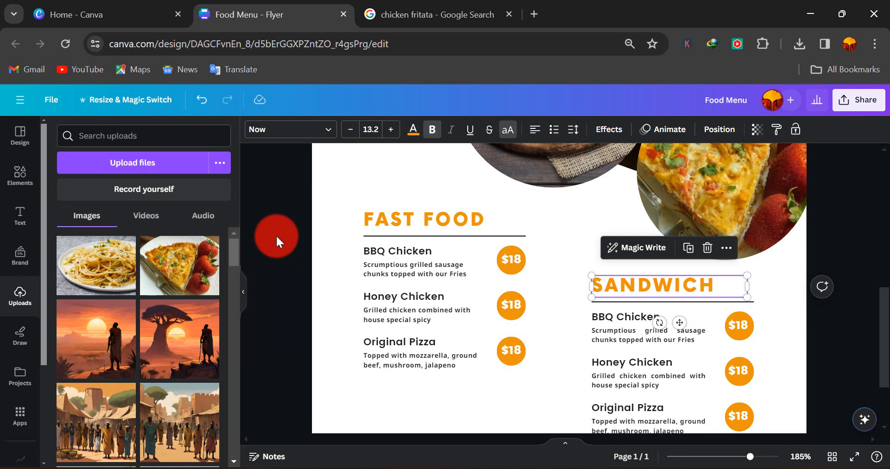
Step: Increase the font size of the "FAST FOOD" and "SANDWICH" headings to 15.2
click(444, 218)
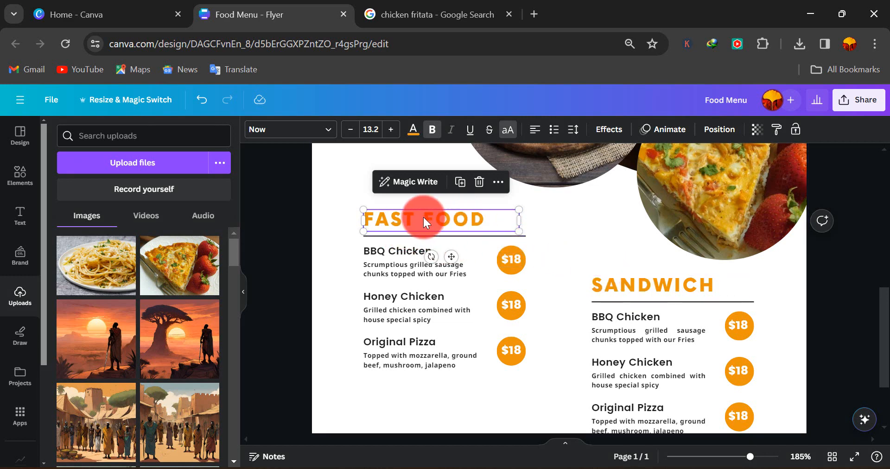
click(390, 130)
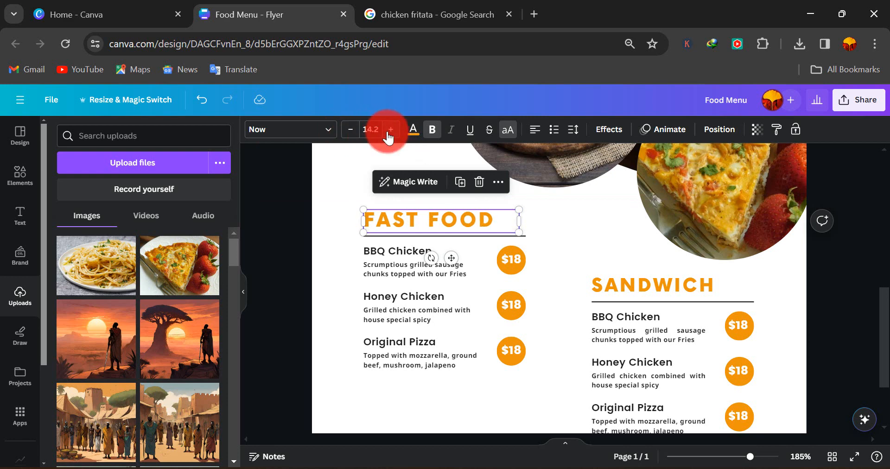
click(390, 129)
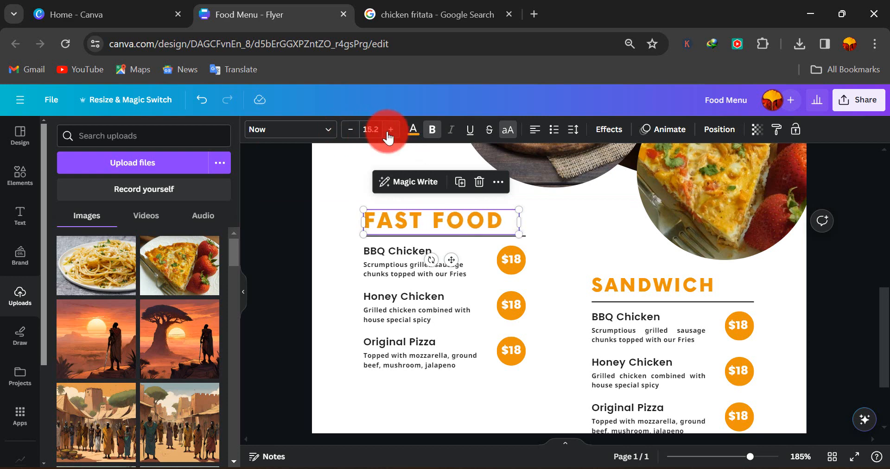
click(665, 289)
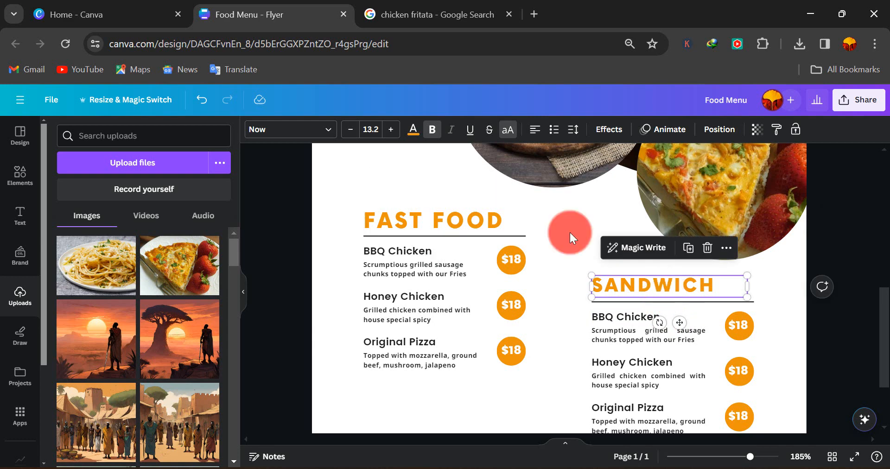
click(390, 130)
click(390, 129)
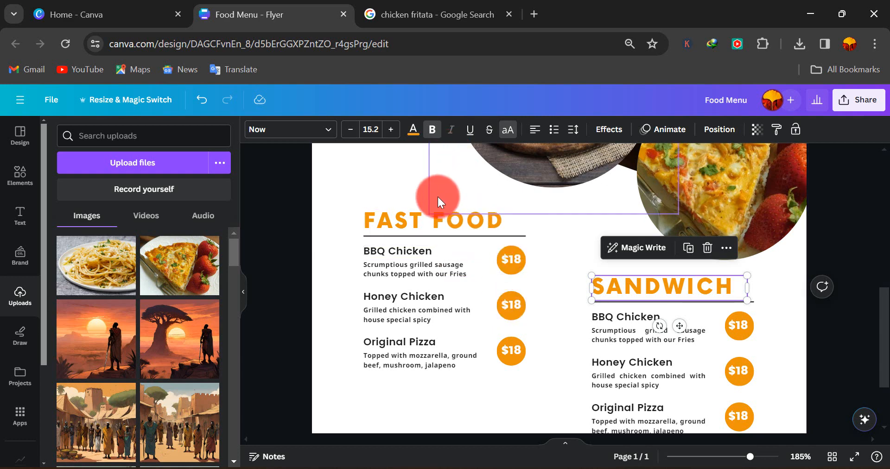
Step: Underline the "FAST FOOD" and "SANDWICH" headings
click(420, 217)
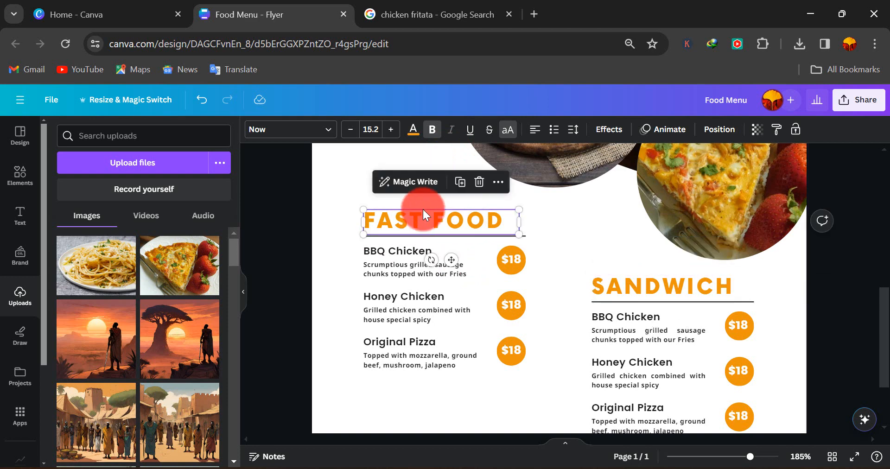
click(470, 130)
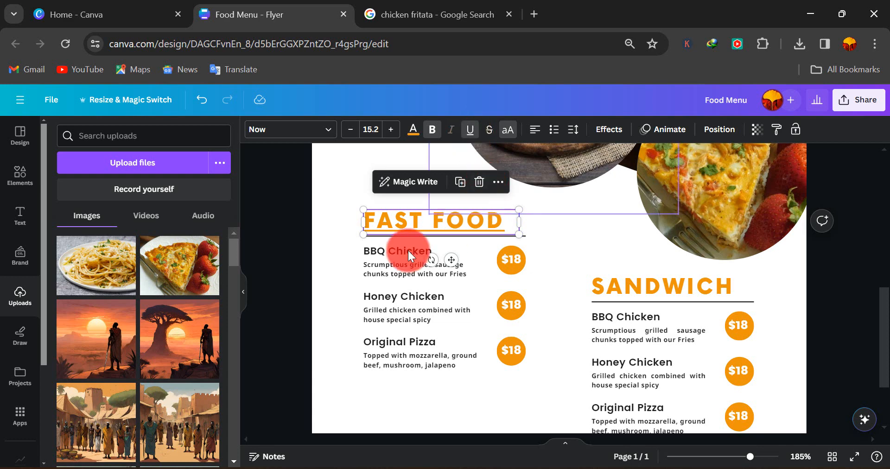
click(649, 286)
click(460, 132)
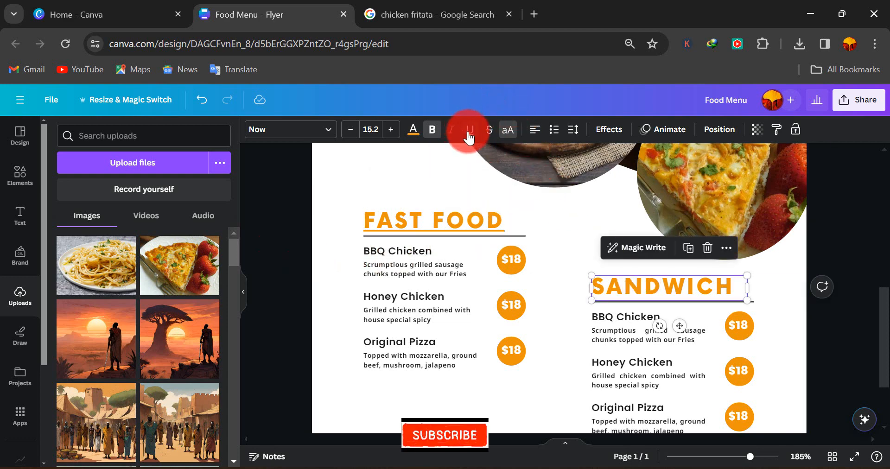
Step: Delete the black divider lines beneath the "FAST FOOD" and "SANDWICH" headings
click(380, 229)
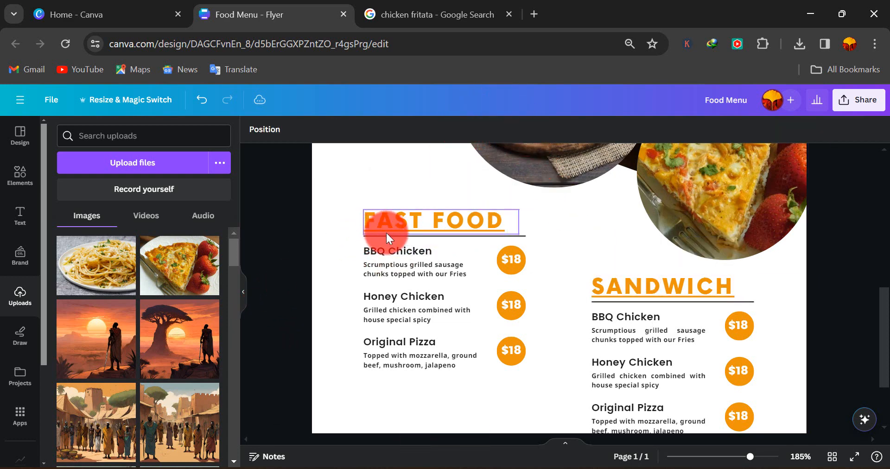
click(370, 236)
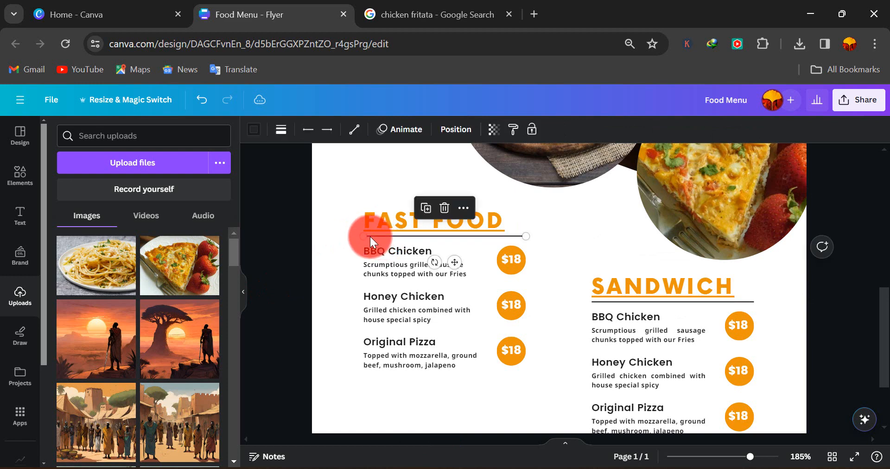
key(Delete)
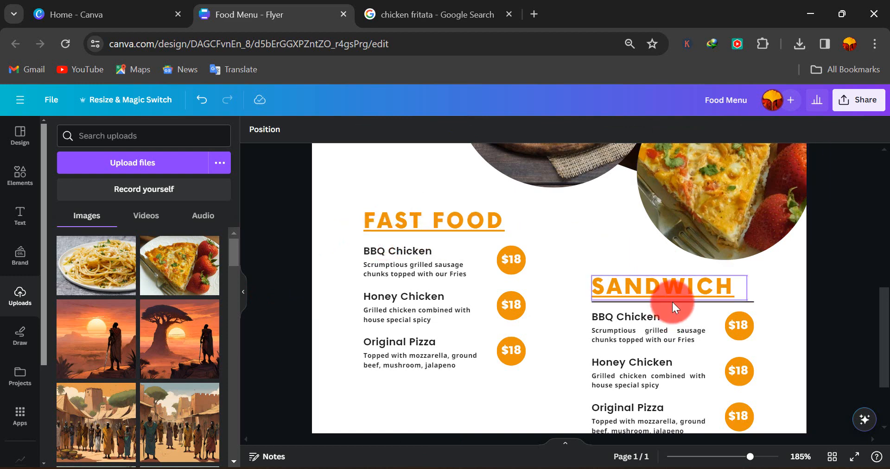
click(670, 303)
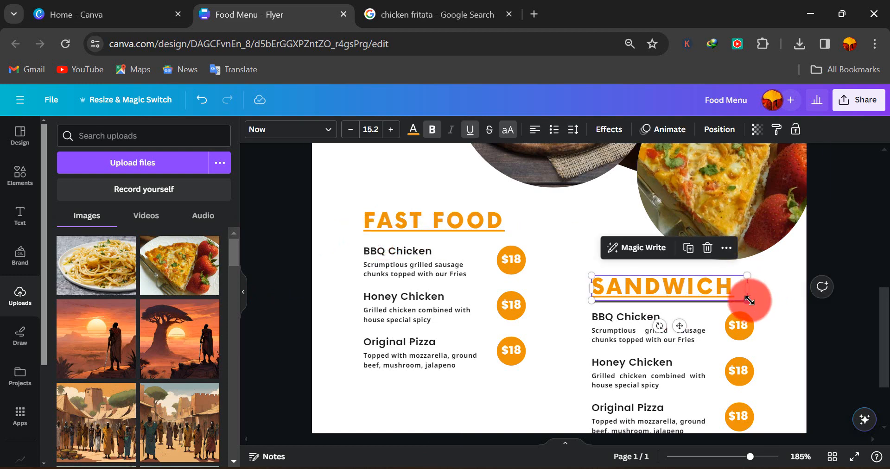
click(852, 340)
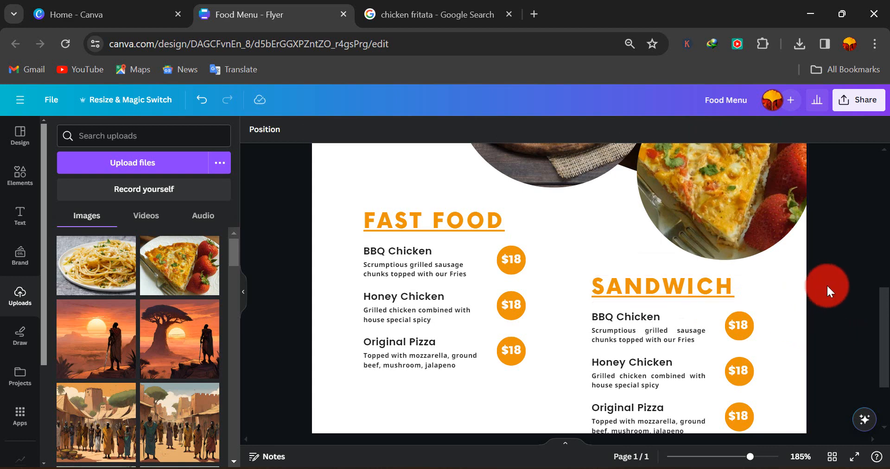
click(424, 231)
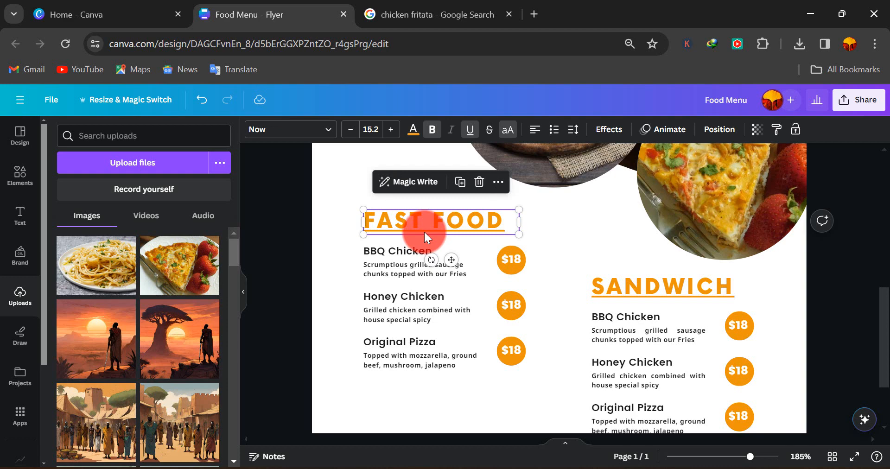
Step: Change the BBQ Chicken description's font to Century Gothic and apply the replacement to all Poppins Light text in the flyer
click(382, 265)
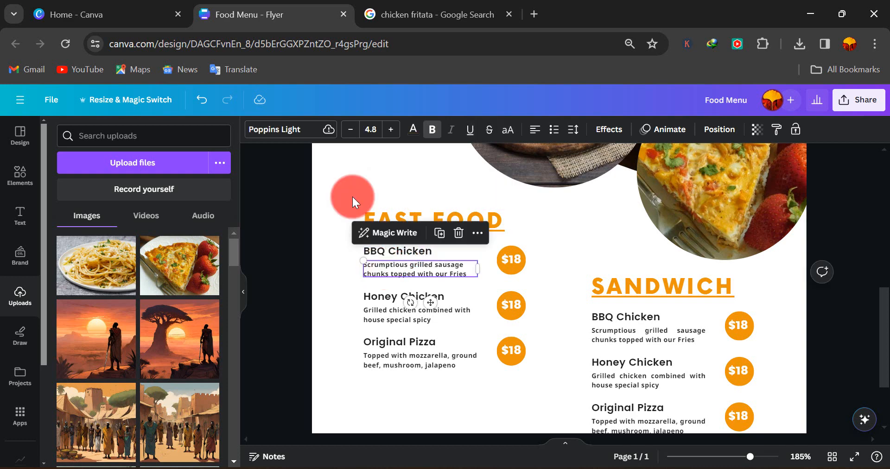
click(323, 135)
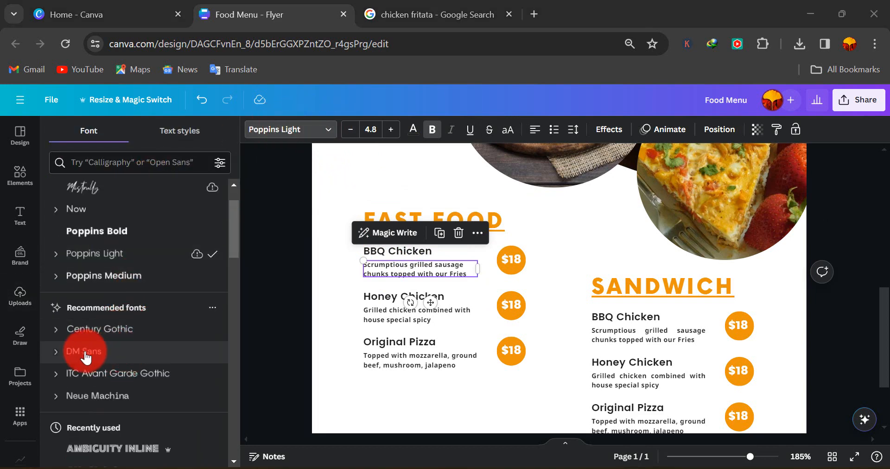
click(107, 330)
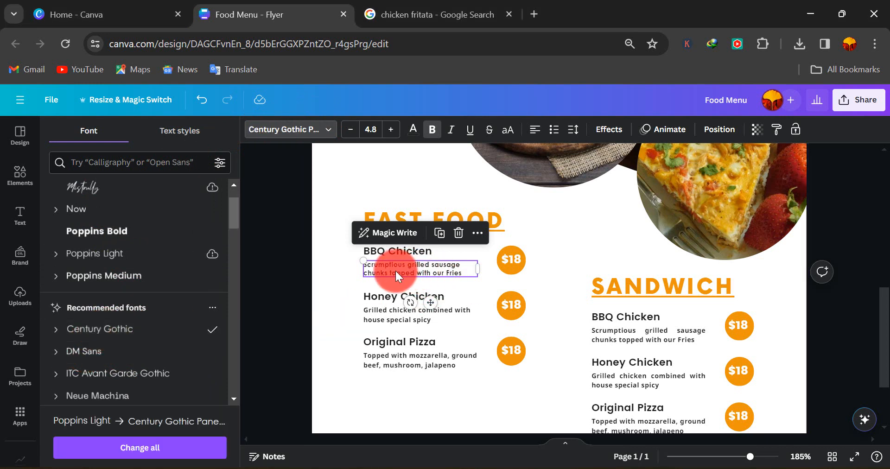
click(143, 449)
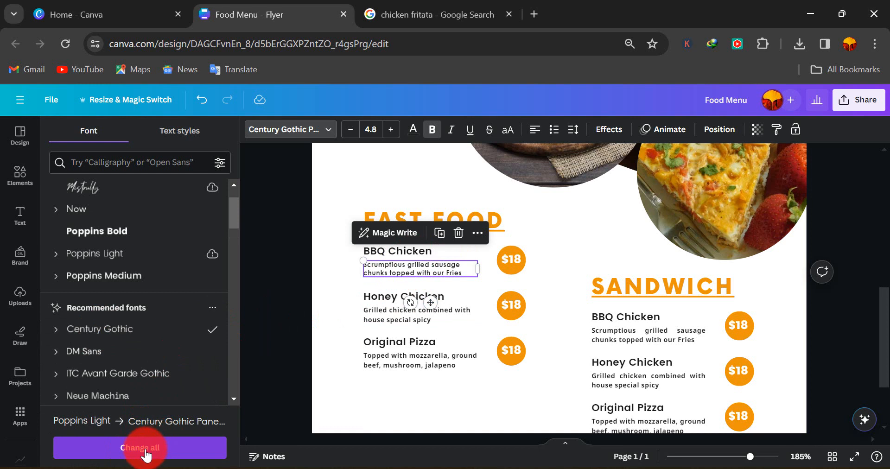
click(145, 451)
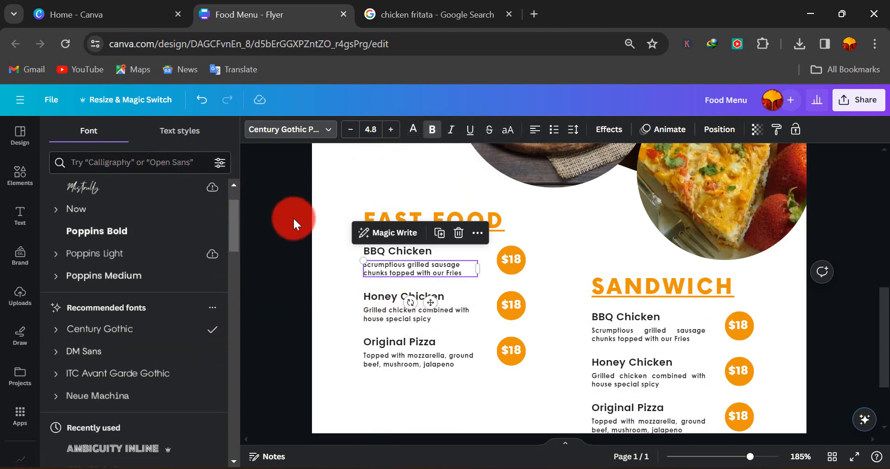
Step: Try a letter spacing of 279 on the "Food Menu" heading with its text box widened to fit one line
scroll(531, 224, up, 10)
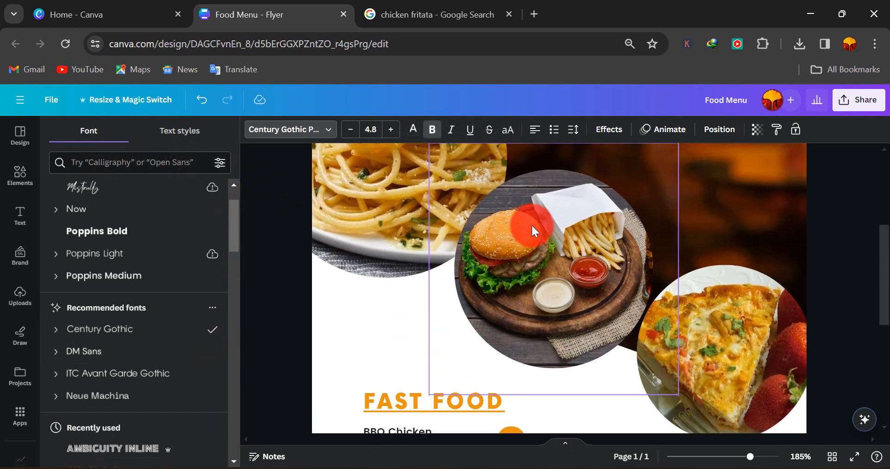
scroll(532, 224, up, 3)
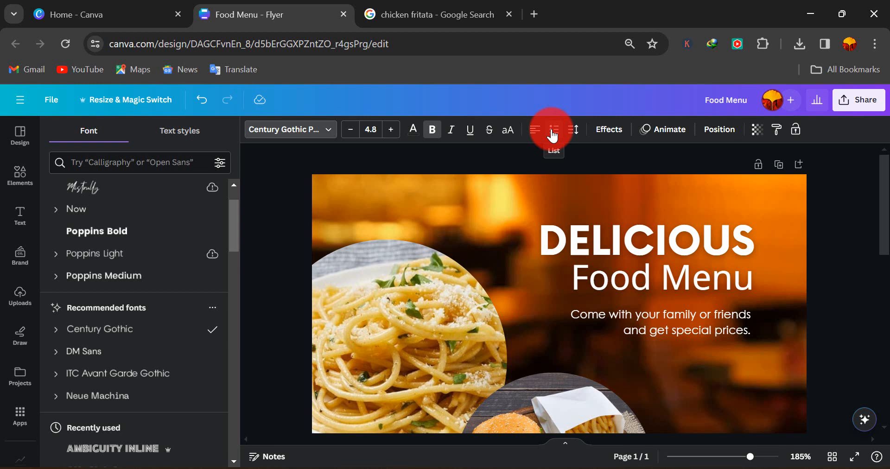
click(577, 136)
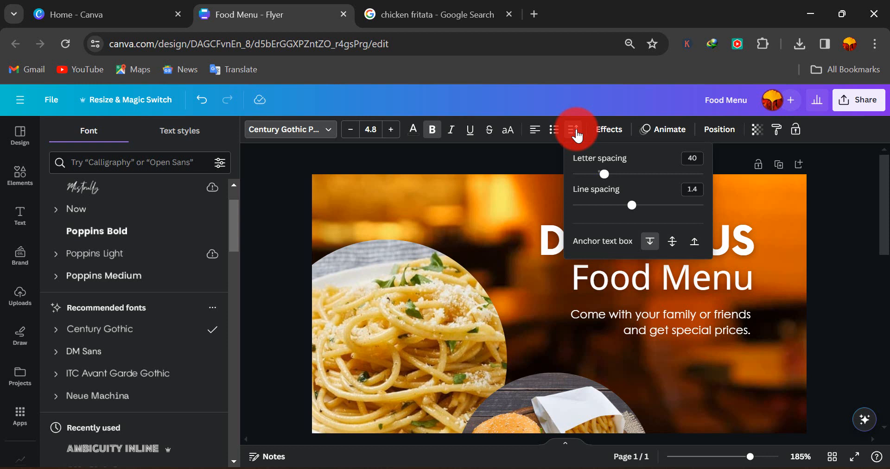
click(610, 280)
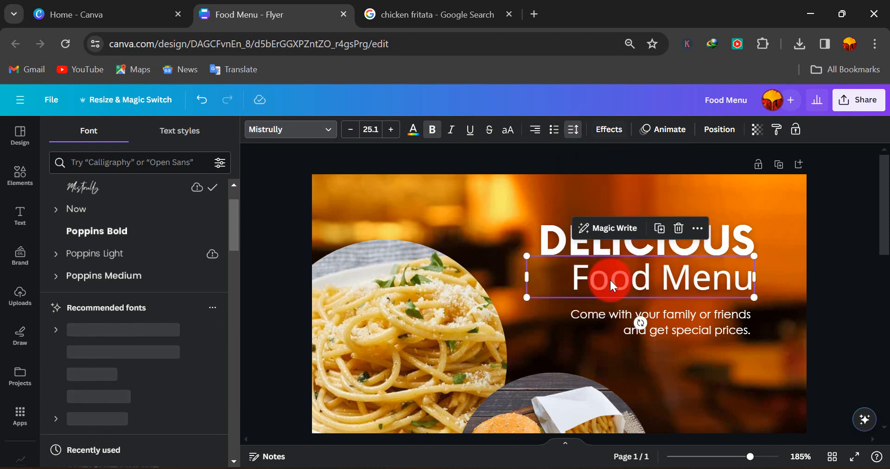
click(581, 133)
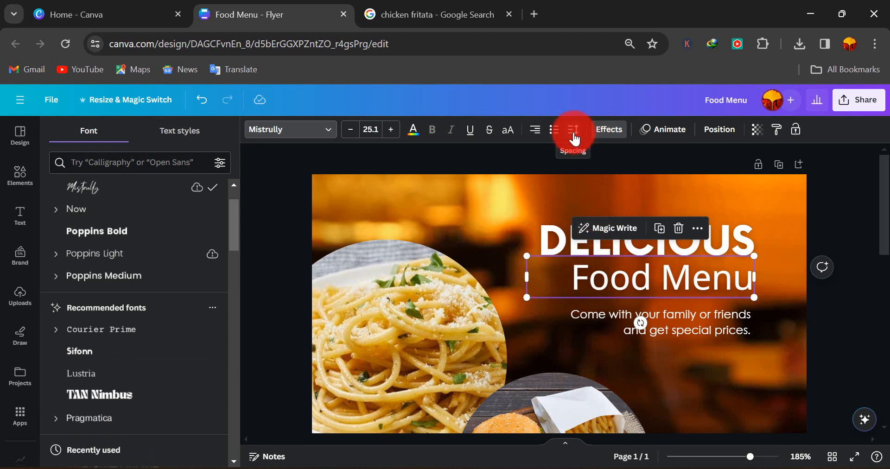
mouse_move(599, 180)
mouse_down()
mouse_move(675, 176)
mouse_move(637, 179)
mouse_up()
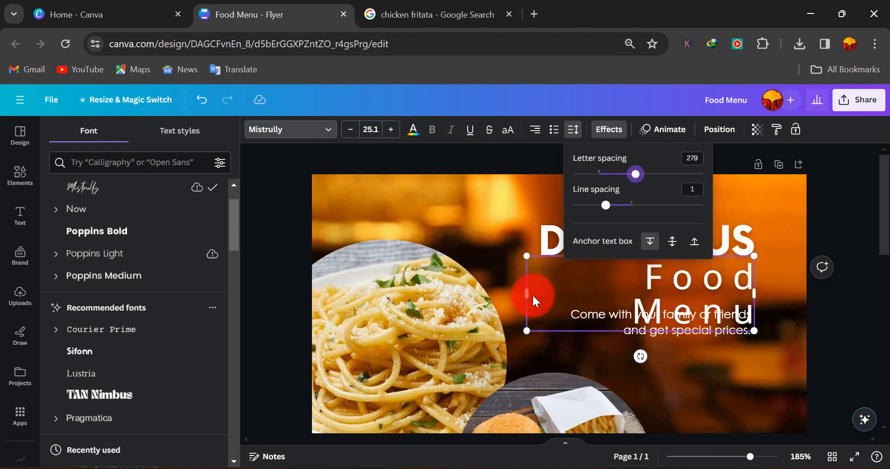
drag(527, 293, 428, 295)
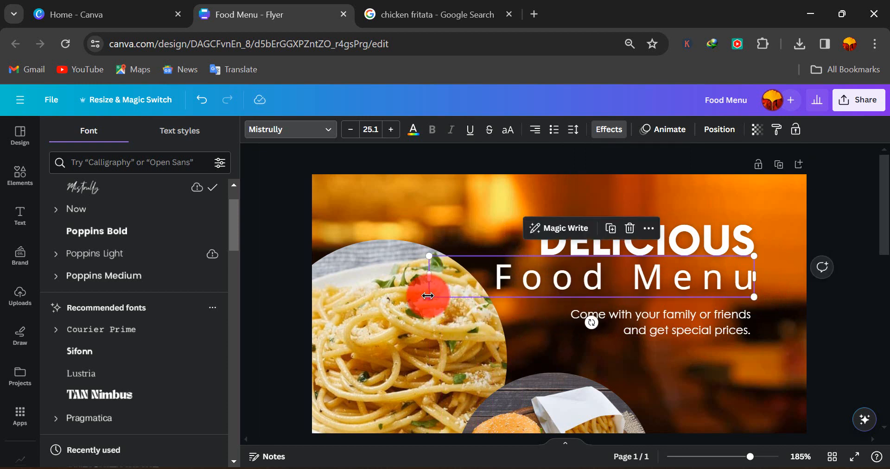
click(204, 101)
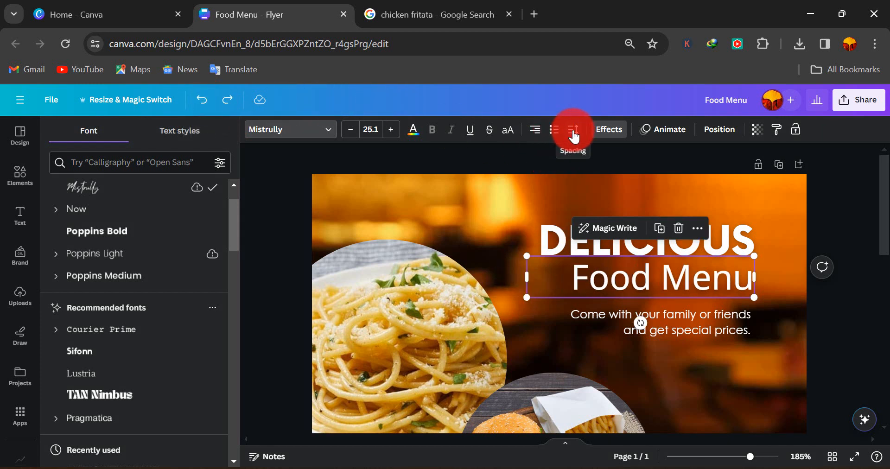
Step: Apply the Shadow text effect to the "Food Menu" heading and set the shadow color to the document's black
click(610, 131)
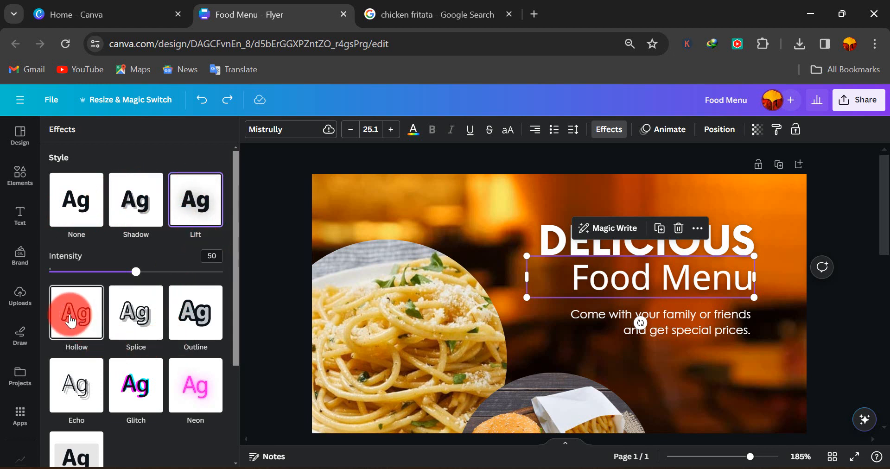
click(132, 213)
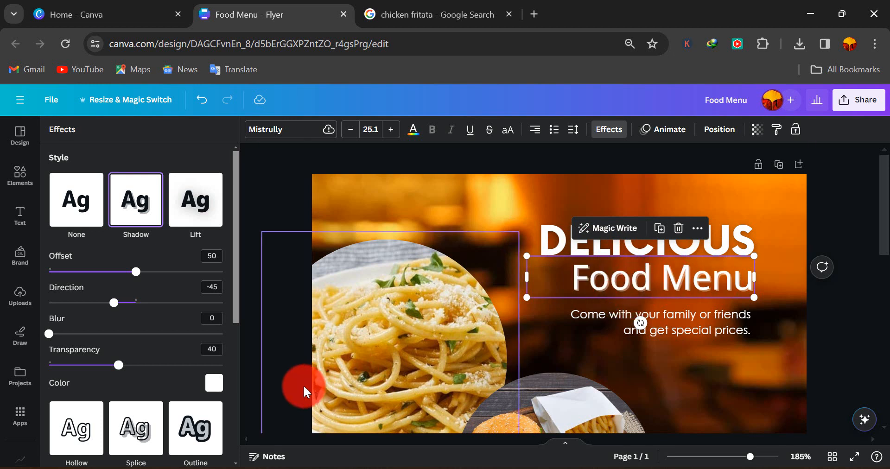
click(214, 383)
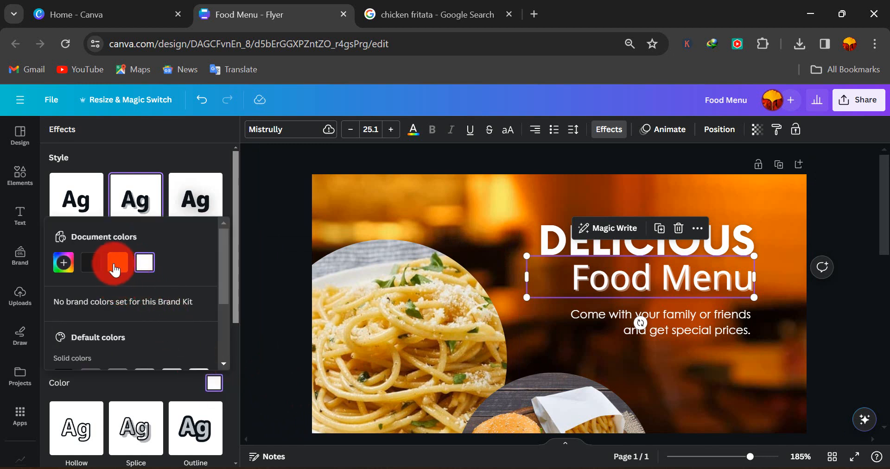
click(96, 267)
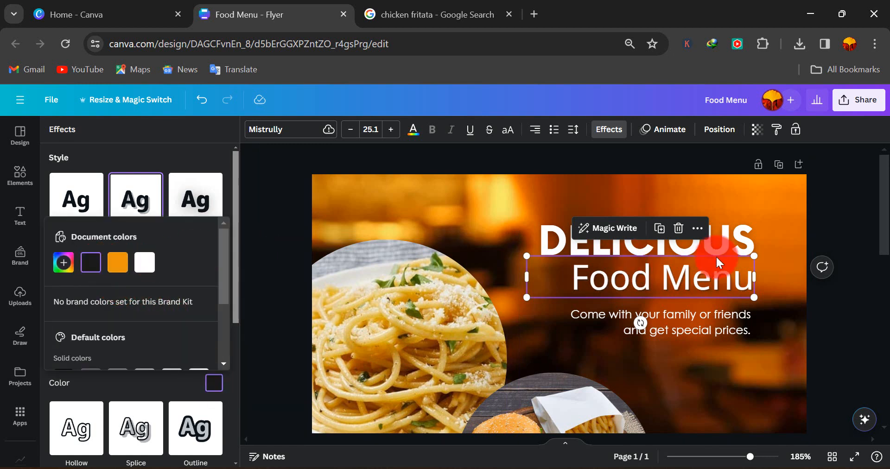
click(755, 280)
click(840, 300)
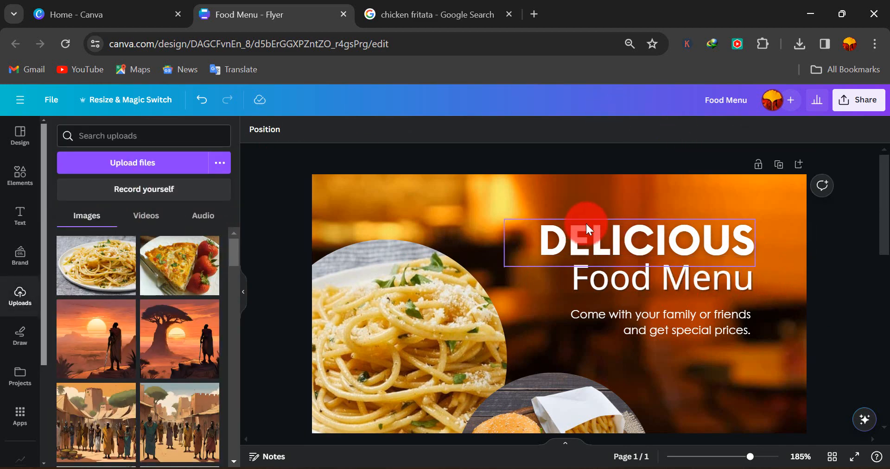
Step: Try the Fade and Burst text animations on the "Food Menu" heading, removing each one
click(624, 271)
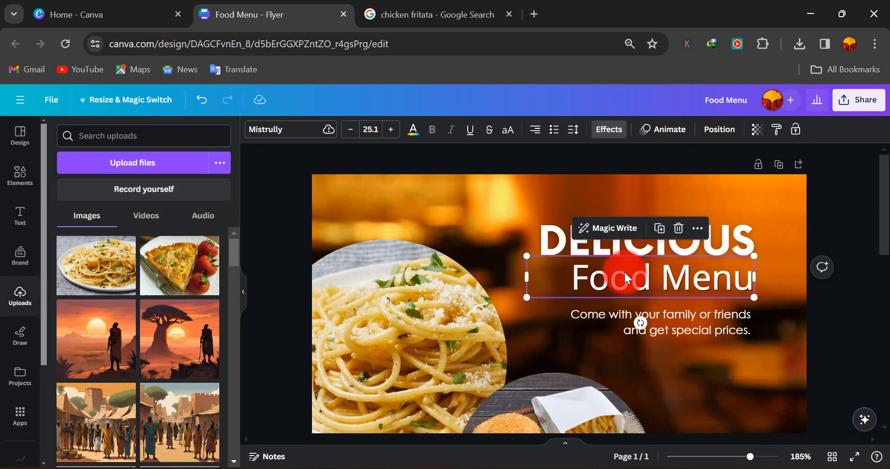
click(606, 132)
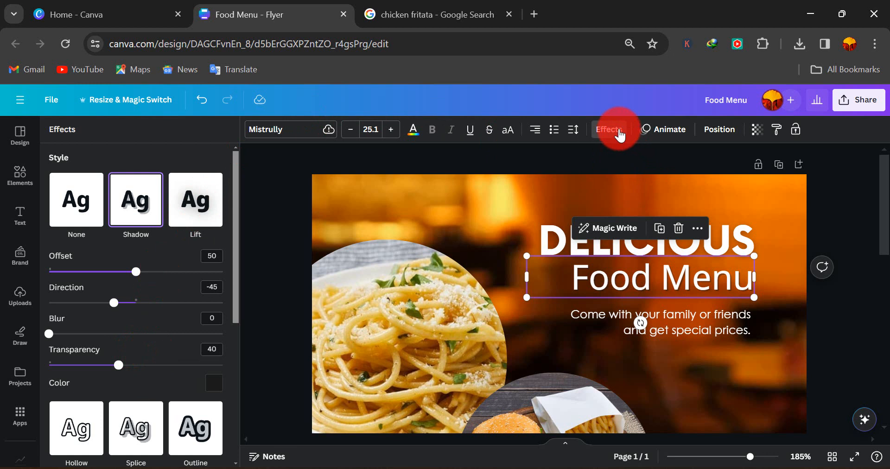
click(666, 131)
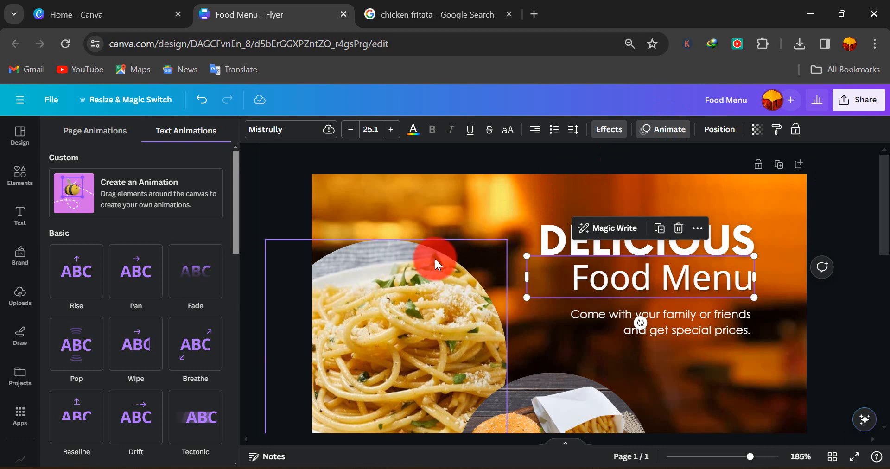
click(195, 273)
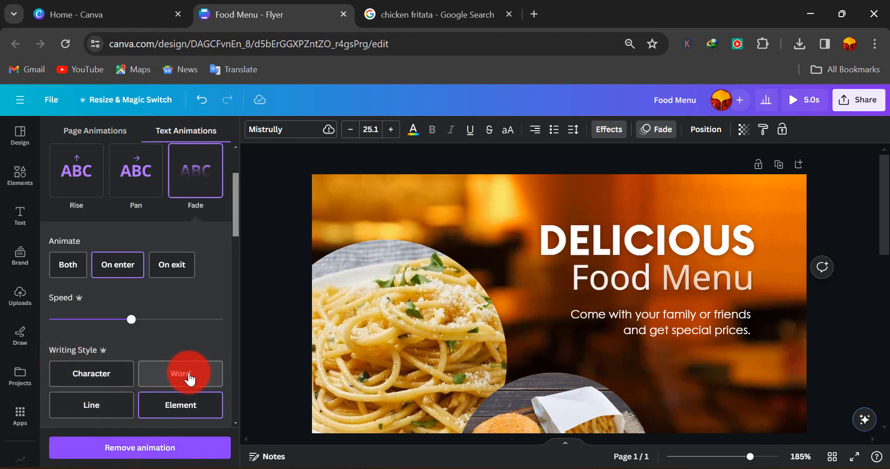
scroll(189, 380, down, 3)
scroll(190, 379, up, 3)
scroll(190, 379, down, 5)
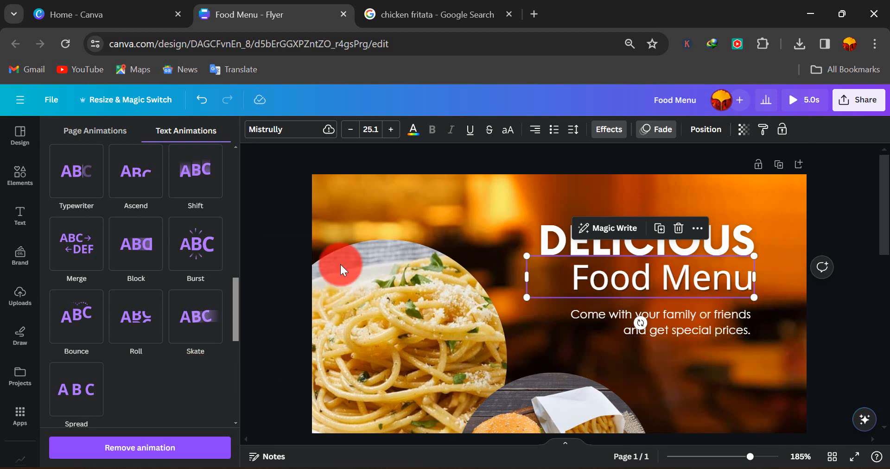
click(169, 451)
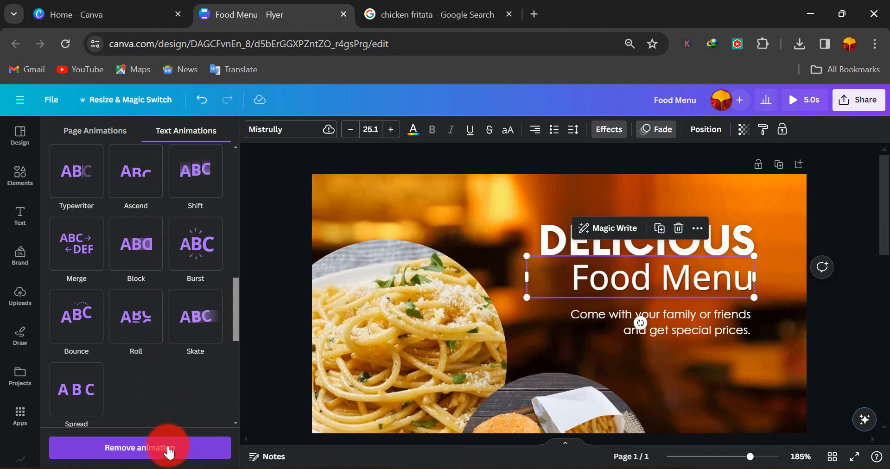
click(169, 450)
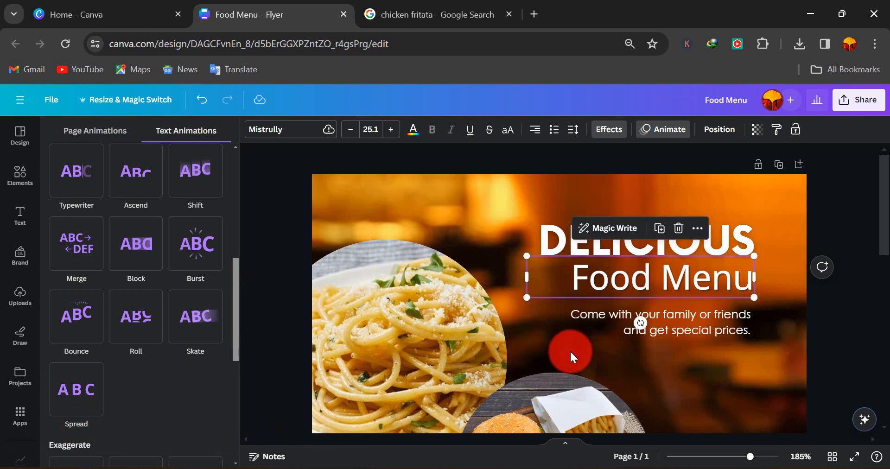
click(200, 241)
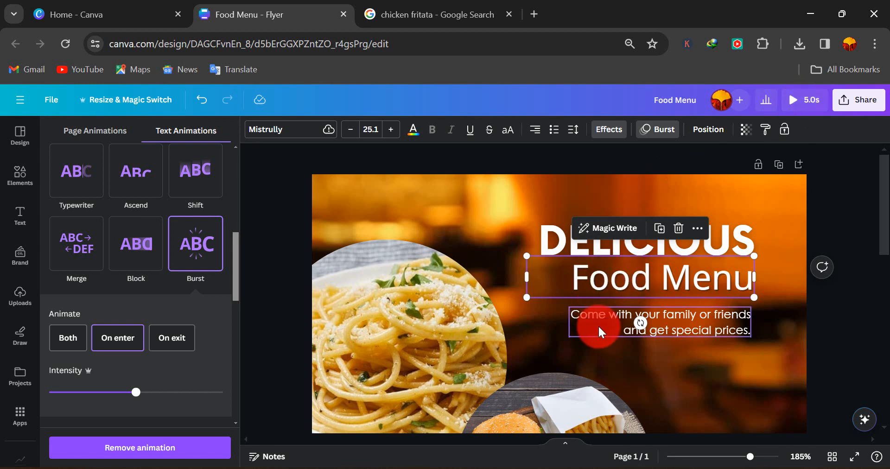
click(169, 452)
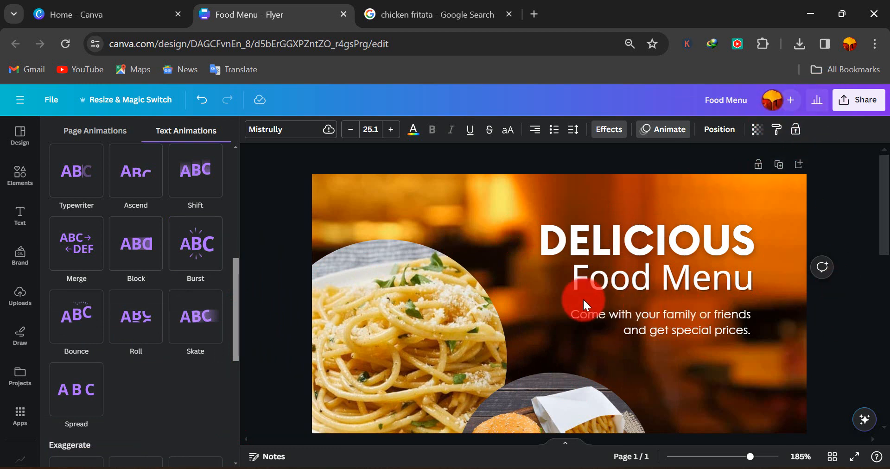
Step: Open the position settings for the "Food Menu" heading and try moving it slightly upward
click(720, 130)
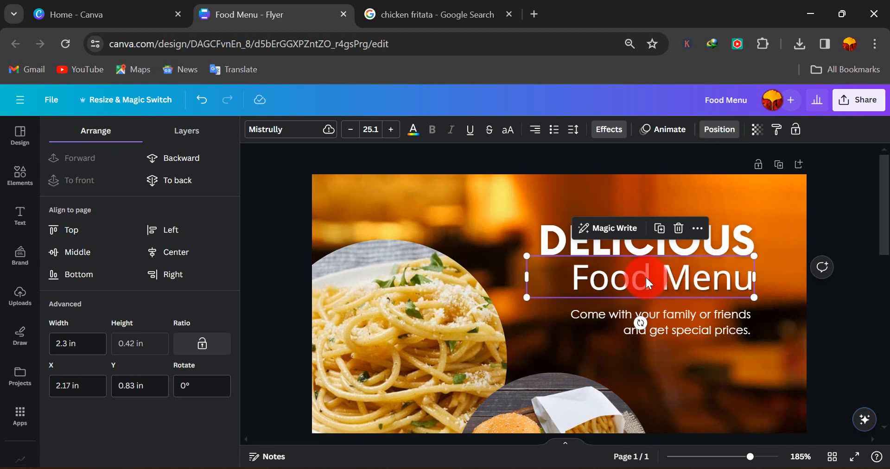
mouse_move(646, 278)
mouse_down()
mouse_move(523, 264)
mouse_move(505, 277)
mouse_move(645, 265)
mouse_up()
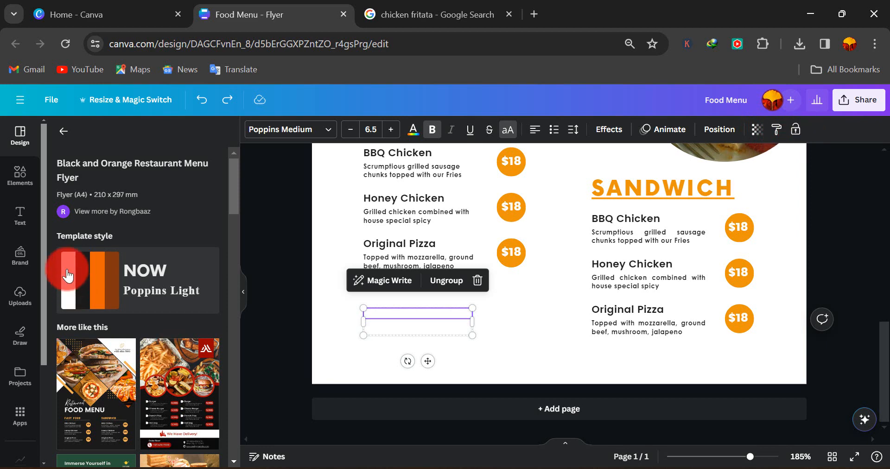
Step: Search the elements library for "food"
click(20, 178)
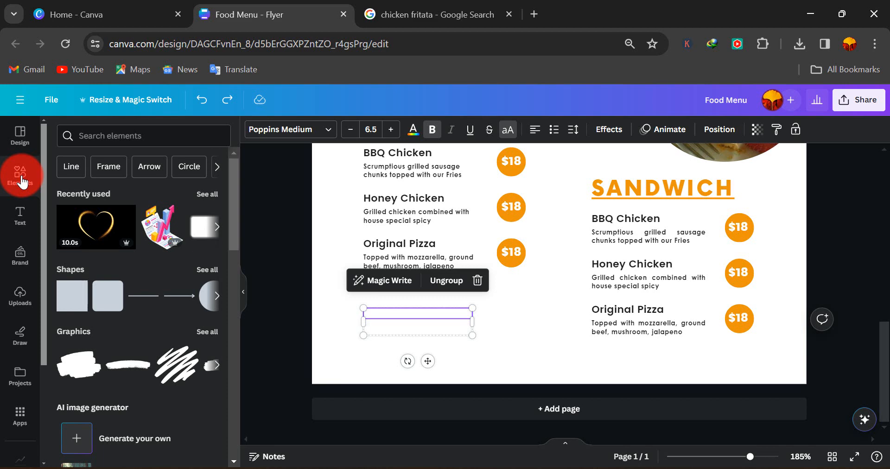
click(99, 136)
click(447, 280)
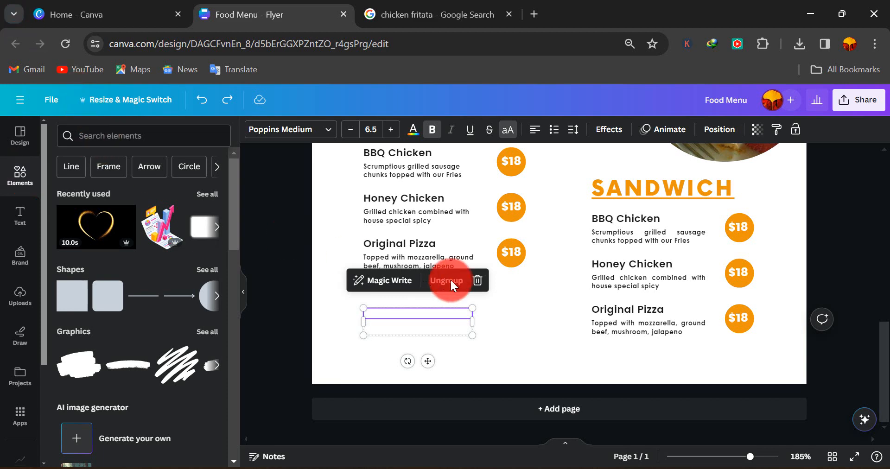
scroll(479, 226, up, 10)
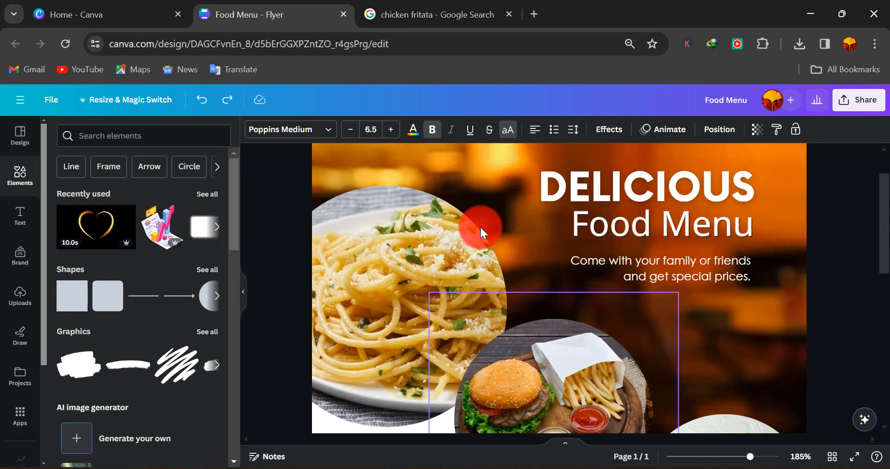
scroll(480, 227, down, 10)
click(114, 138)
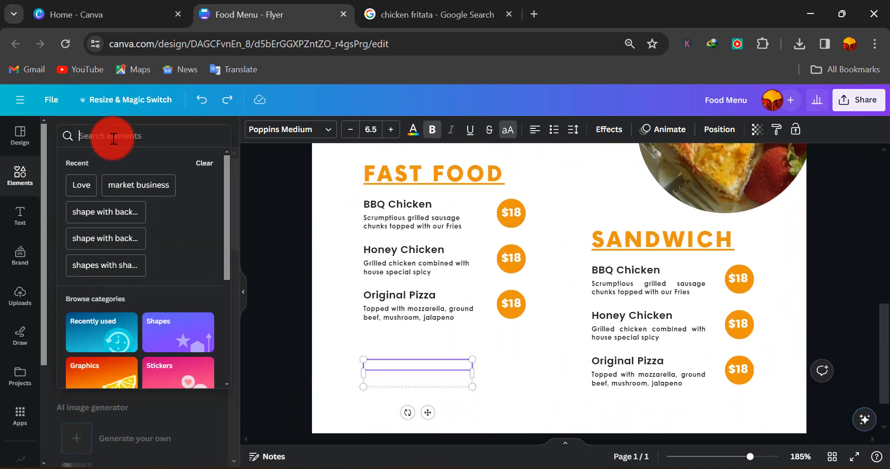
text(food)
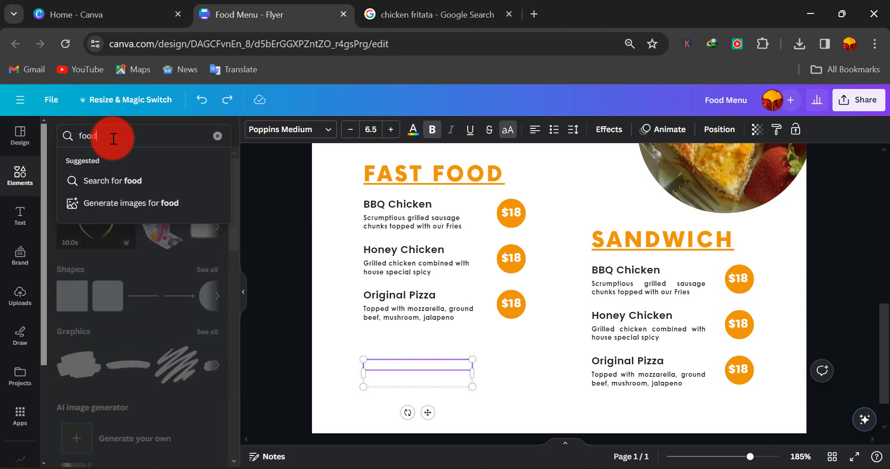
key(Return)
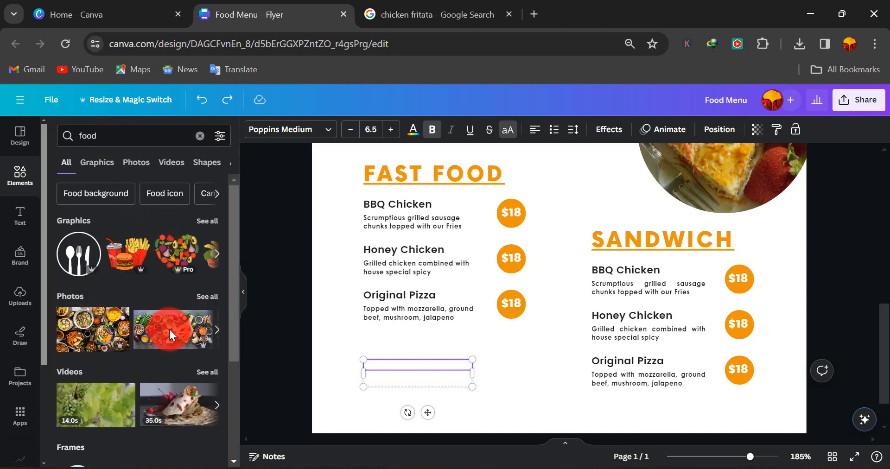
Step: Show all food graphics and add the salad bowl illustration to the flyer
scroll(166, 366, down, 2)
scroll(165, 366, up, 2)
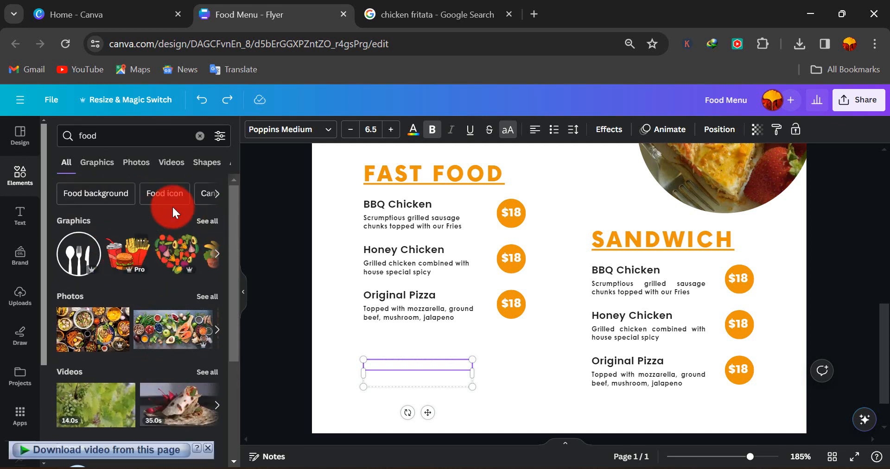
click(207, 224)
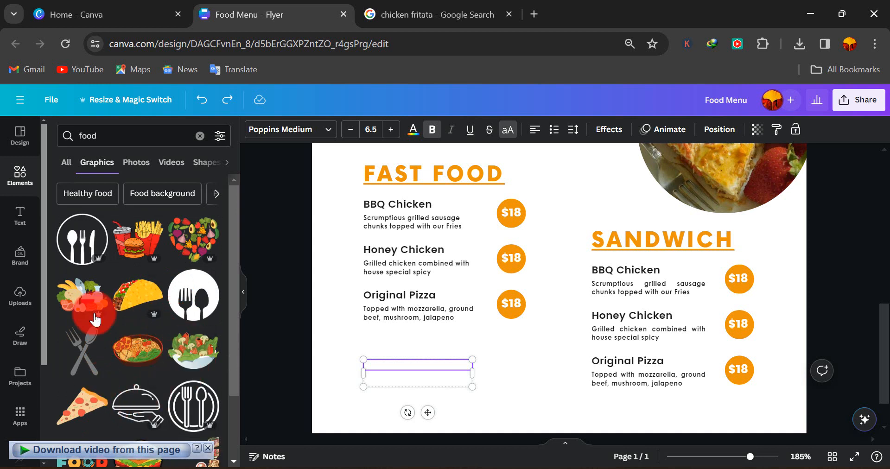
click(195, 360)
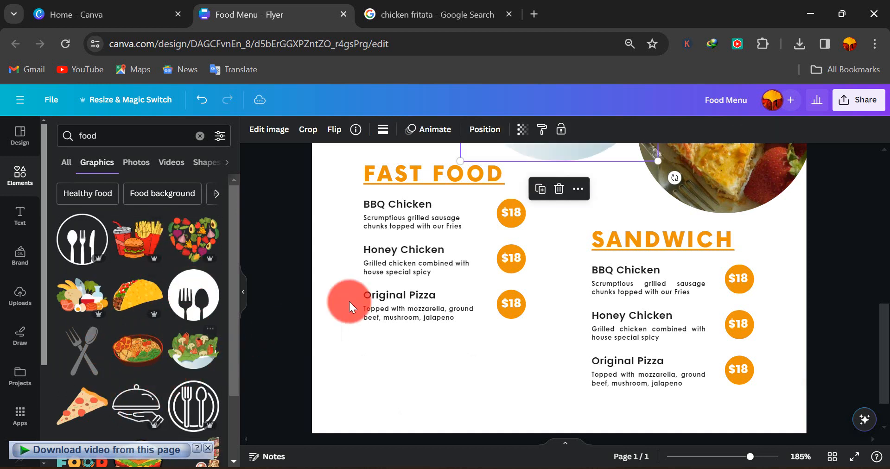
Step: Enlarge the salad bowl graphic and position it over the Fast Food and Sandwich lists on the flyer's lower half
scroll(541, 258, up, 4)
drag(527, 244, 409, 349)
scroll(410, 349, down, 4)
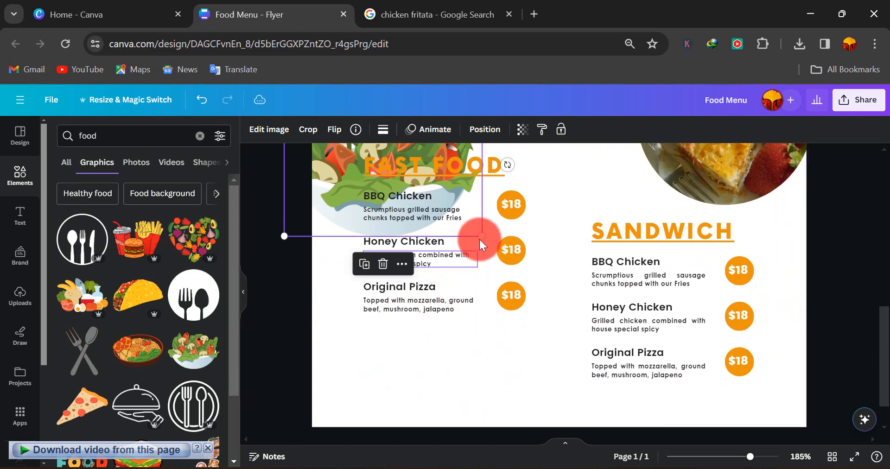
drag(481, 236, 743, 369)
drag(562, 280, 588, 374)
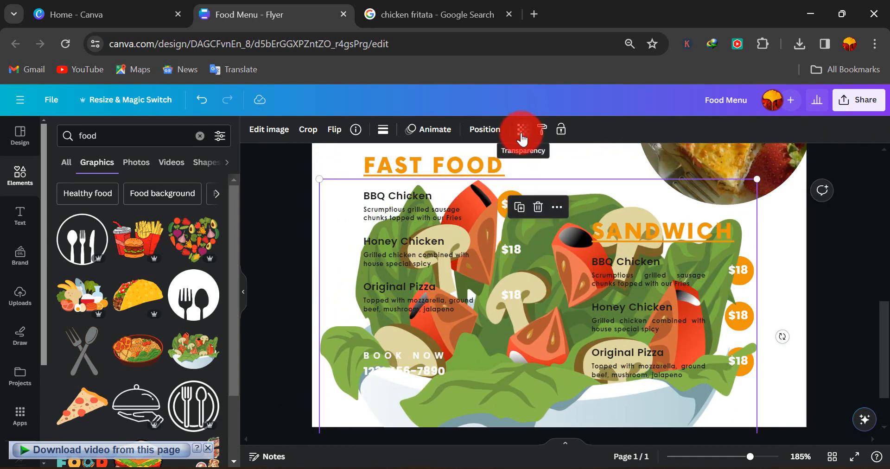
Step: Fade the salad bowl graphic to a faint tint with Transparency and fit it across the full width of the lower half
click(521, 138)
drag(523, 173, 452, 196)
drag(451, 191, 437, 191)
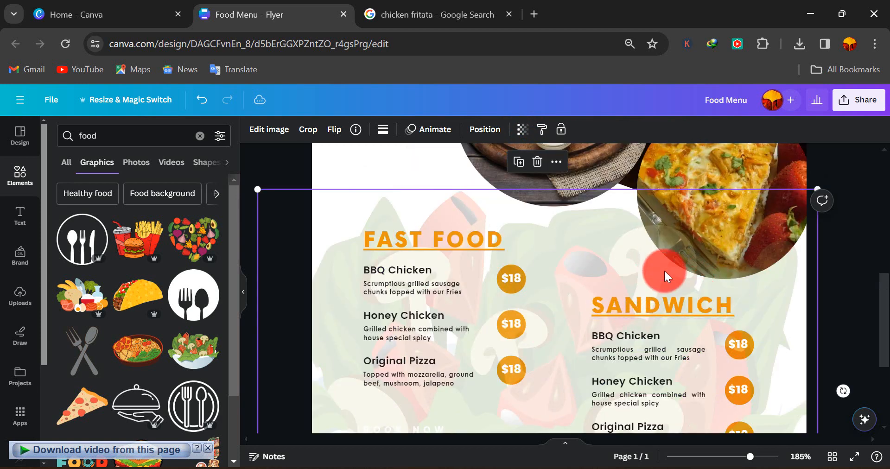
drag(561, 277, 577, 272)
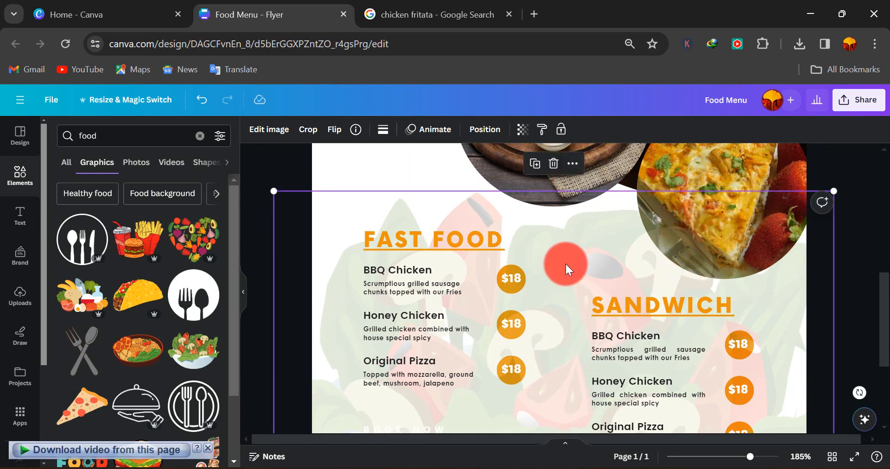
Step: Send the faded salad graphic backward behind the menu text and price badges, and adjust its position on the page
click(573, 166)
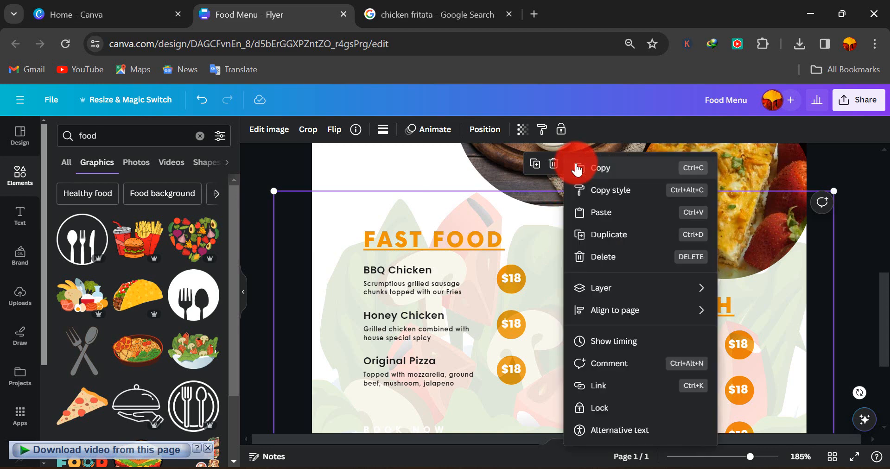
mouse_move(612, 293)
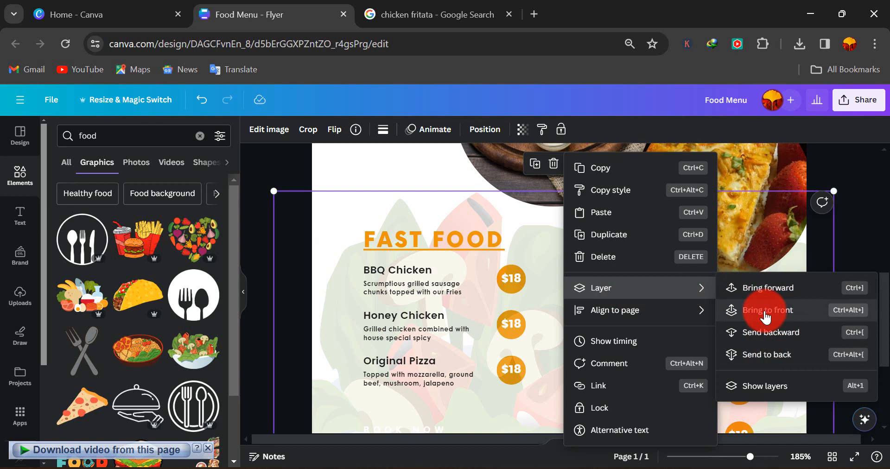
click(769, 333)
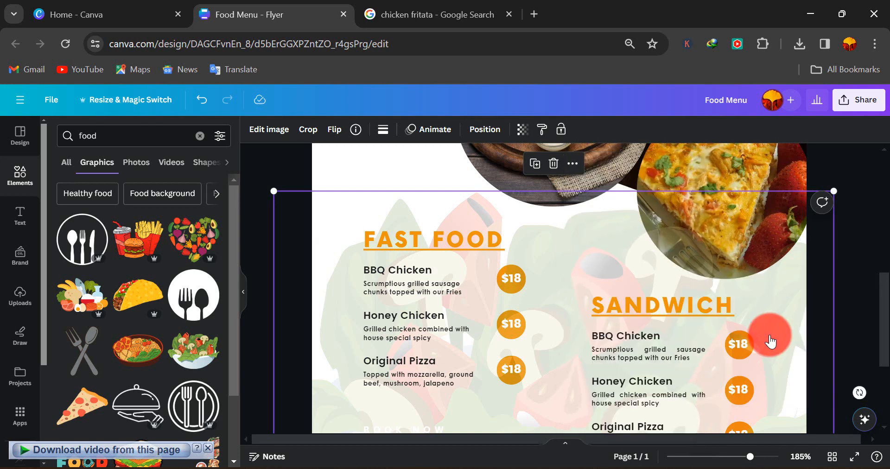
drag(572, 264, 289, 397)
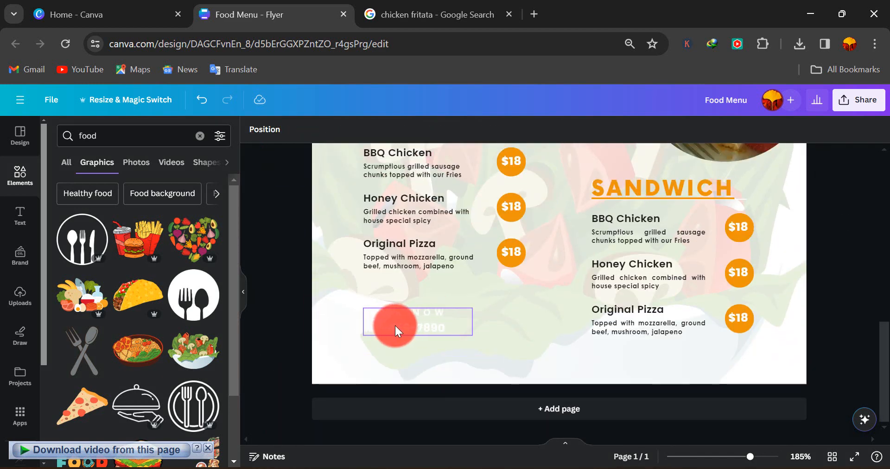
Step: Search the elements for "shape" and "rect", and add a rectangle shape to the flyer
click(402, 330)
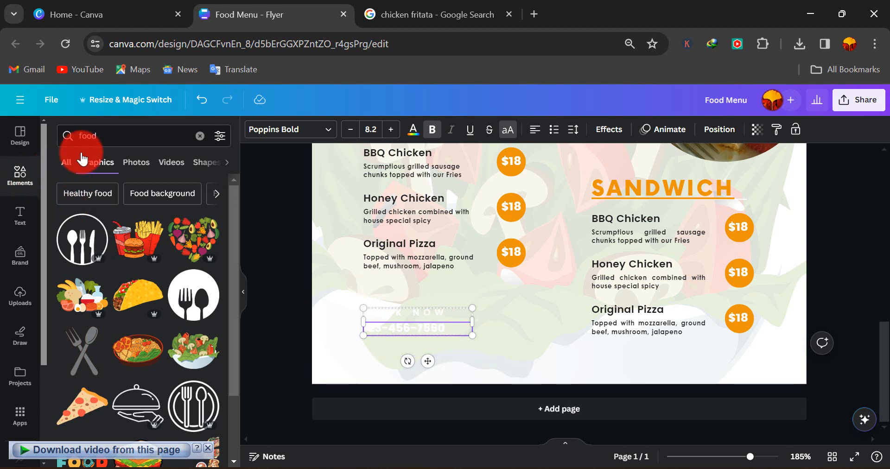
click(73, 135)
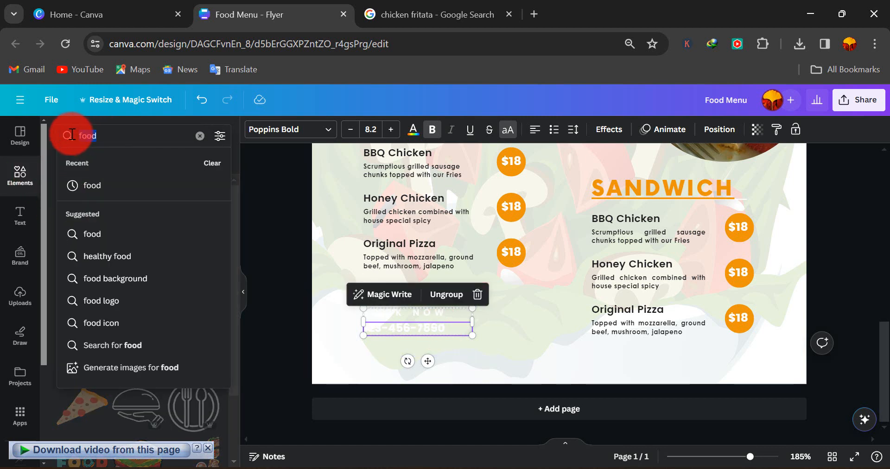
text(shape)
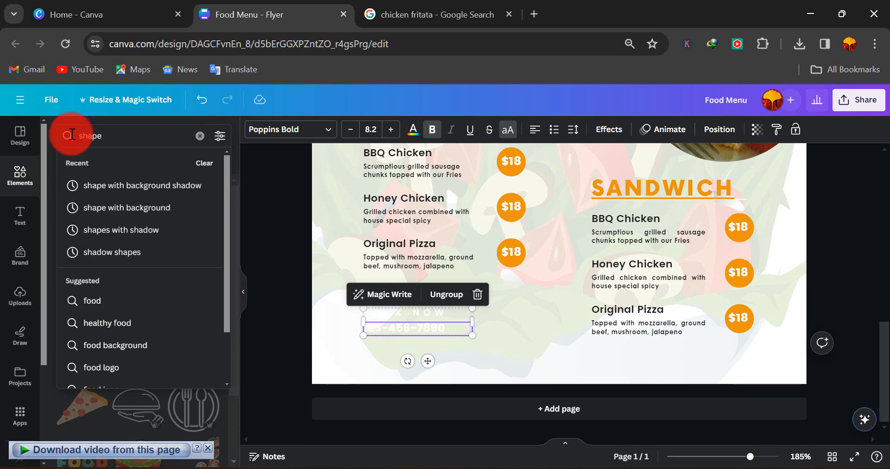
key(Return)
click(97, 134)
text(r)
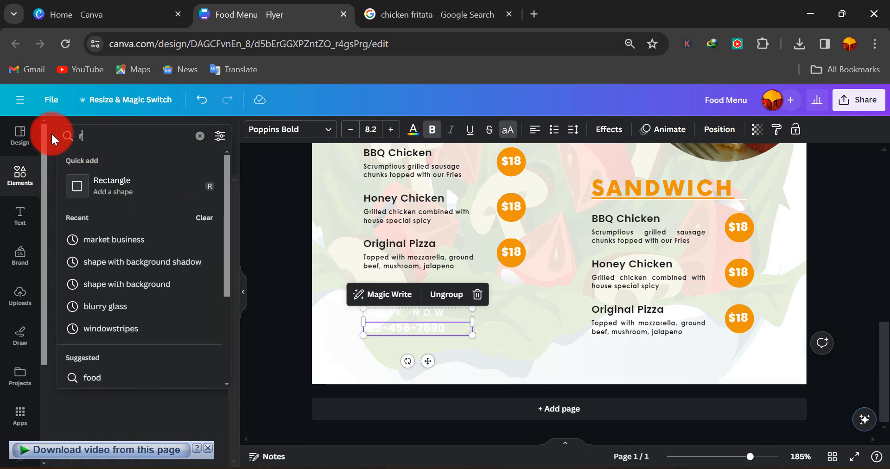
text(ect)
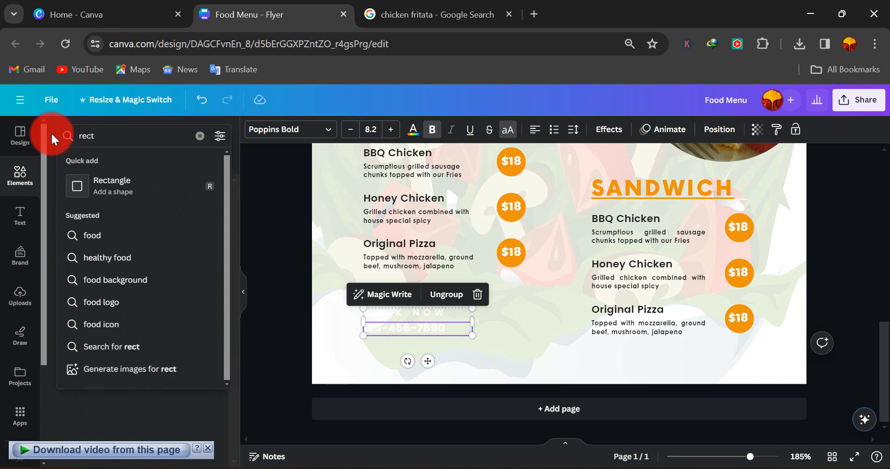
key(Return)
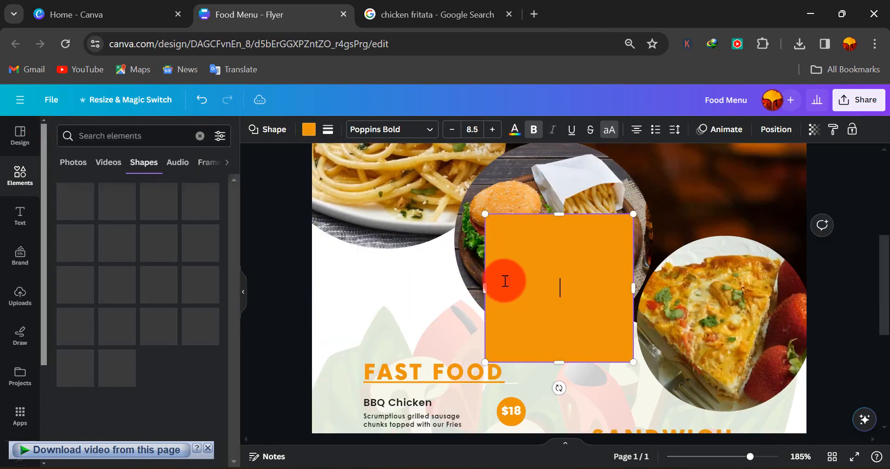
Step: Move the orange rectangle to the flyer's lower edge and fit it as a banner behind the "Book Now" contact text
click(290, 305)
scroll(553, 254, down, 2)
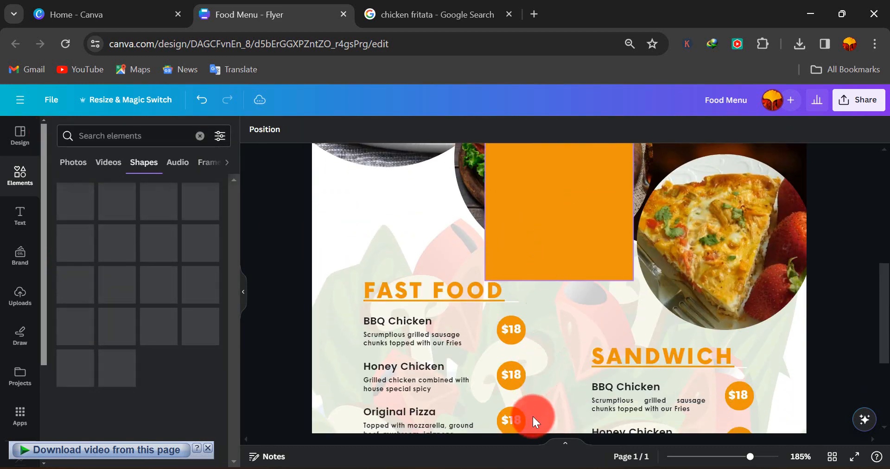
drag(554, 253, 533, 416)
scroll(547, 287, down, 1)
key(Delete)
scroll(543, 289, down, 2)
scroll(566, 341, up, 2)
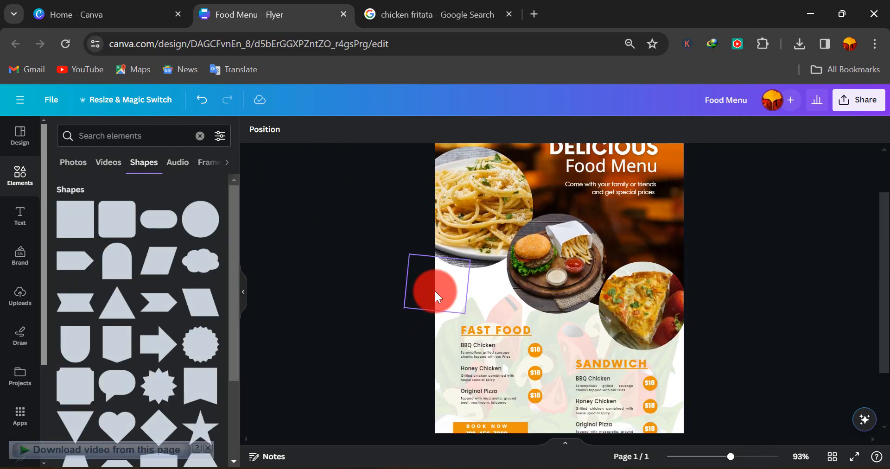
scroll(445, 297, down, 2)
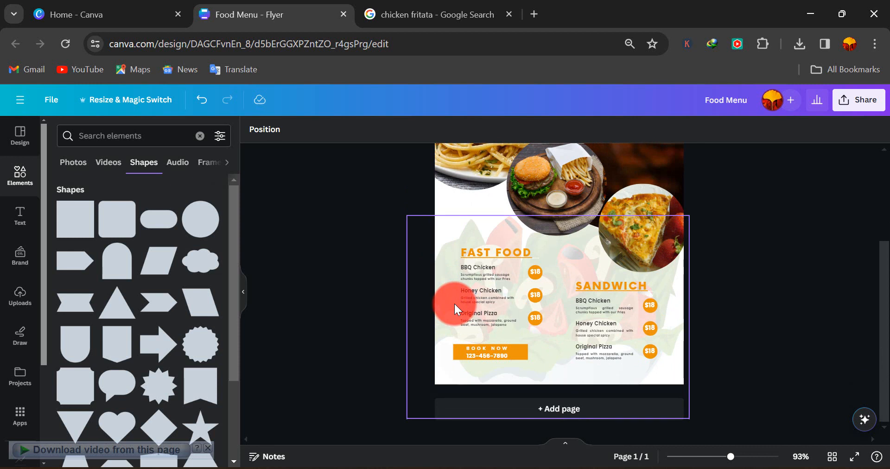
Step: Add a body text box reading "Abuja Nigeria" and place it just below the "Book Now" banner
click(20, 218)
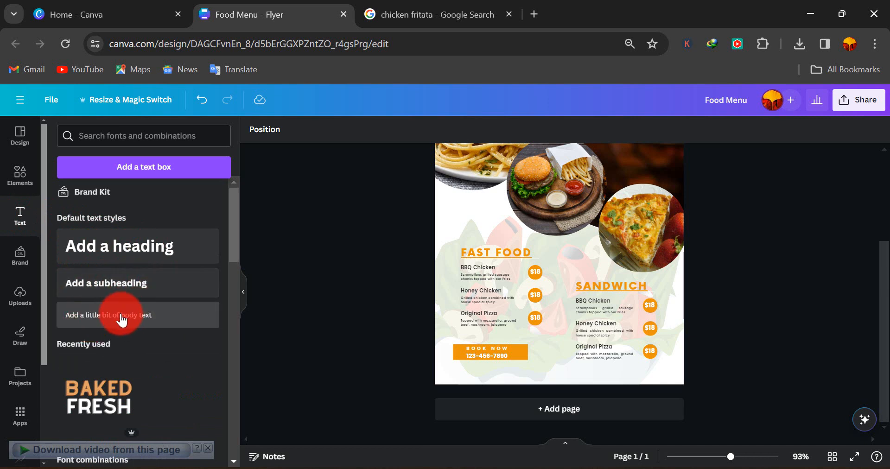
scroll(135, 323, down, 5)
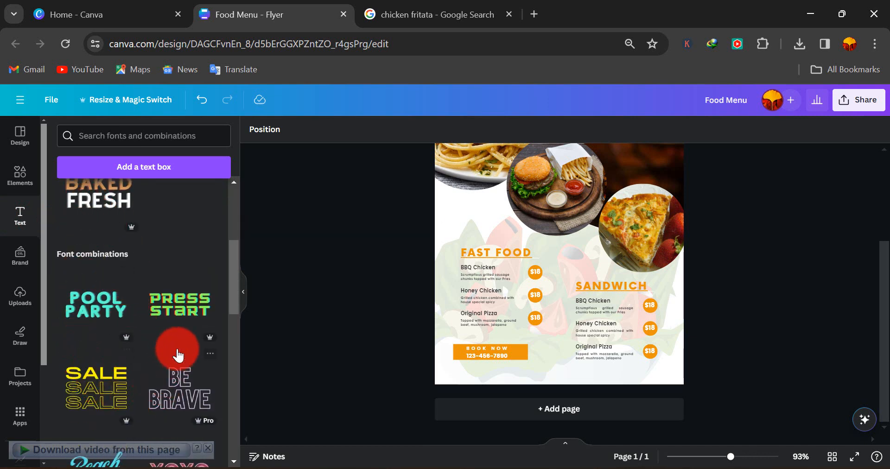
scroll(121, 343, down, 3)
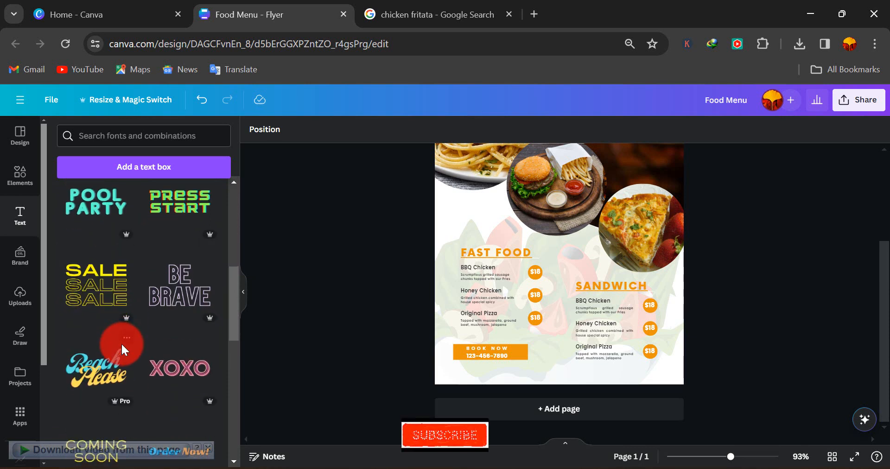
scroll(121, 343, up, 3)
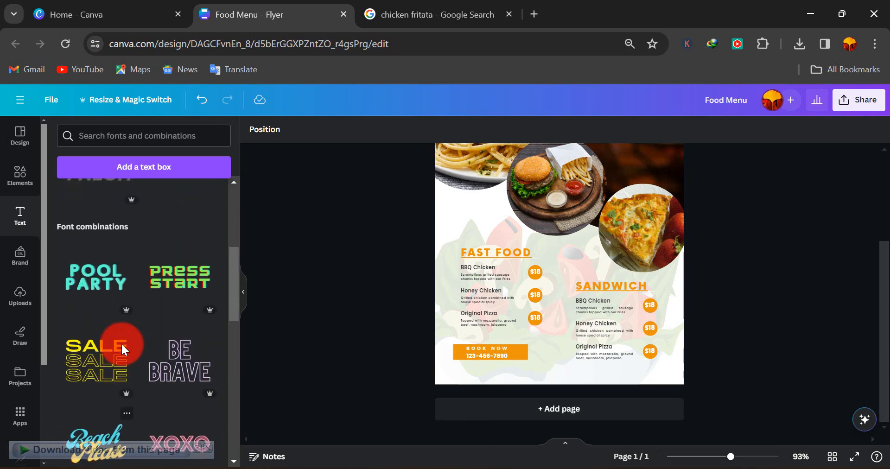
scroll(121, 343, up, 4)
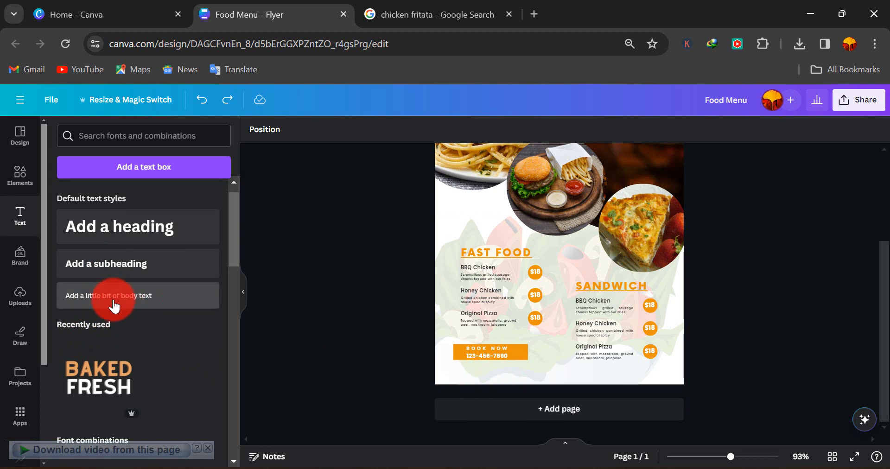
click(114, 305)
double_click(603, 261)
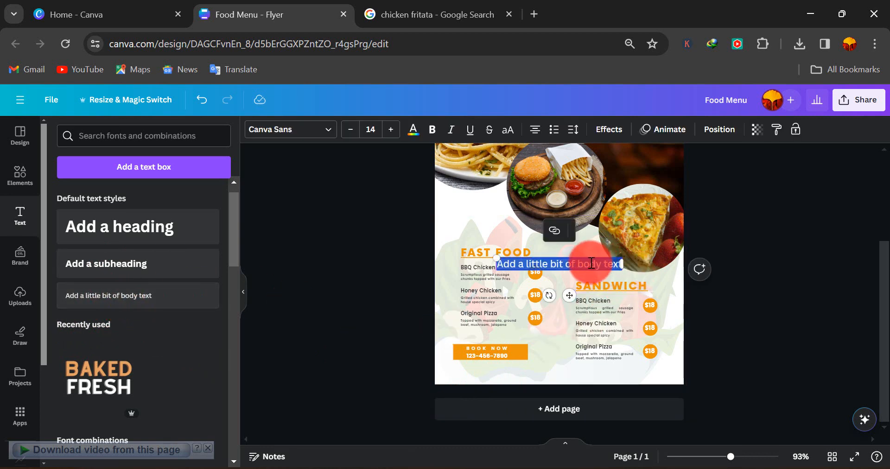
text(Abuja, Nigeria.)
drag(524, 297, 487, 367)
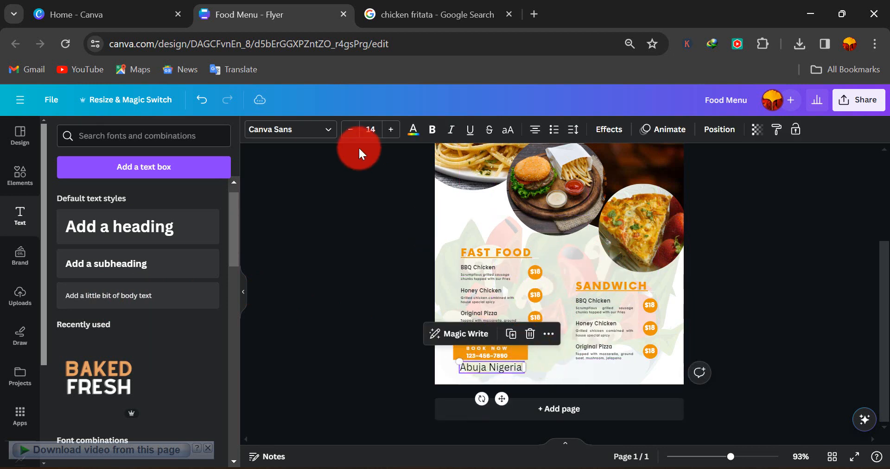
Step: Set the "Abuja Nigeria" text to font size 8 and make it bold
click(350, 132)
click(350, 132)
click(351, 132)
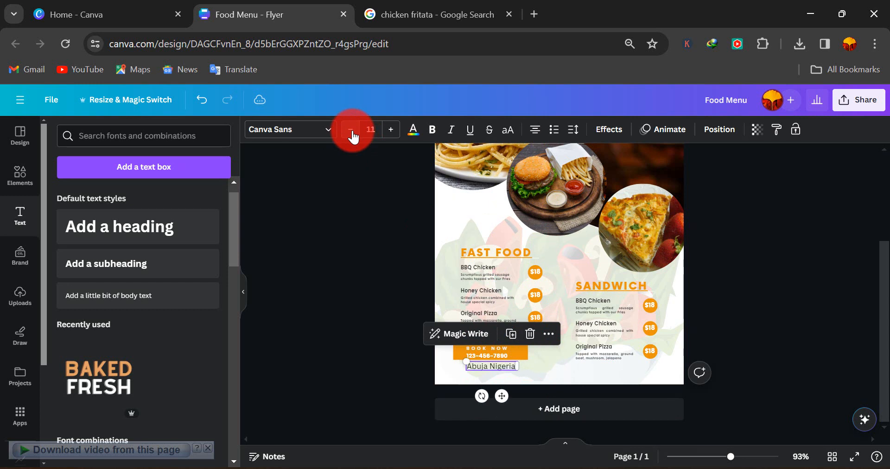
click(351, 132)
click(351, 132)
click(351, 132)
click(429, 137)
click(479, 317)
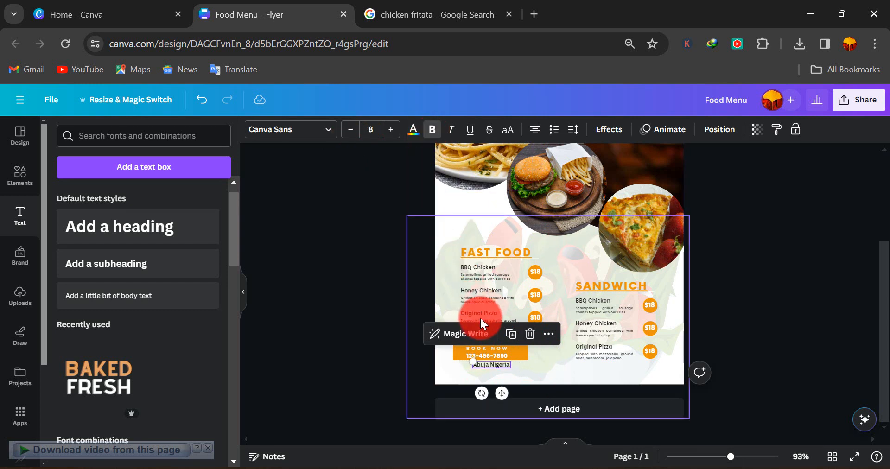
Step: Shift the "Abuja Nigeria" text slightly right and nudge it down to leave a gap under the "Book Now" banner
click(472, 357)
click(489, 364)
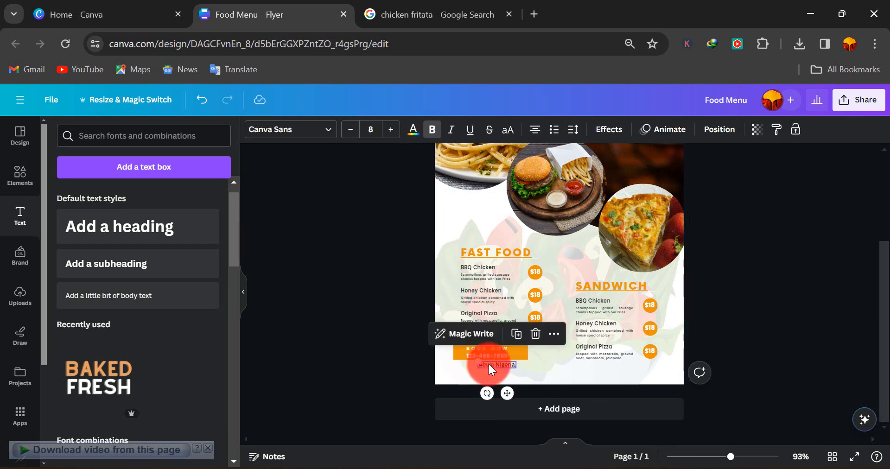
key(Down)
key(Down)
key(Down)
key(Down)
key(Down)
key(Down)
key(Down)
key(Down)
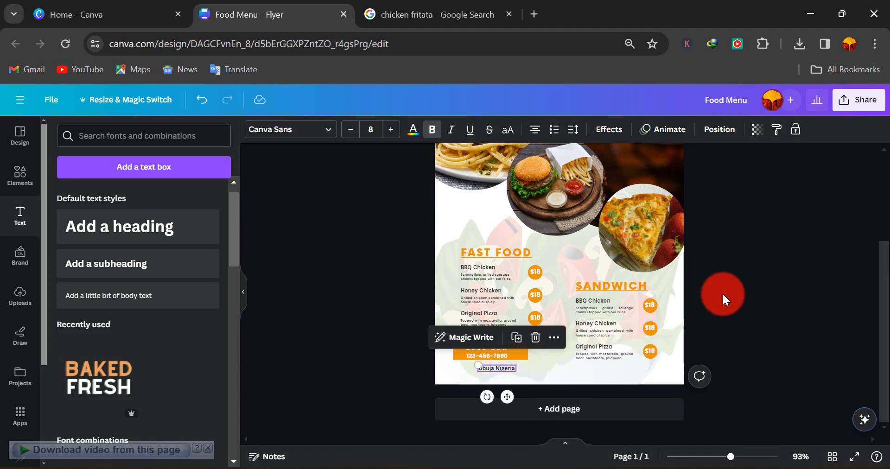
Step: Search the elements for "location" and add the plain black location pin graphic to the flyer
click(20, 174)
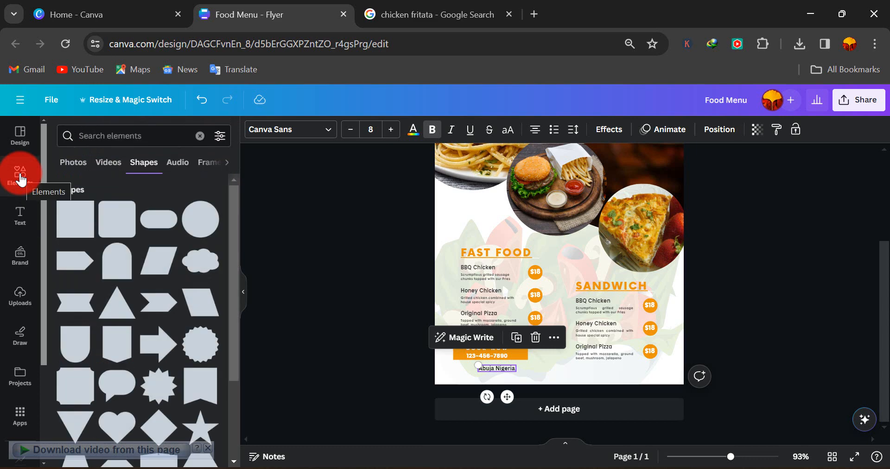
click(199, 136)
click(103, 135)
text(location)
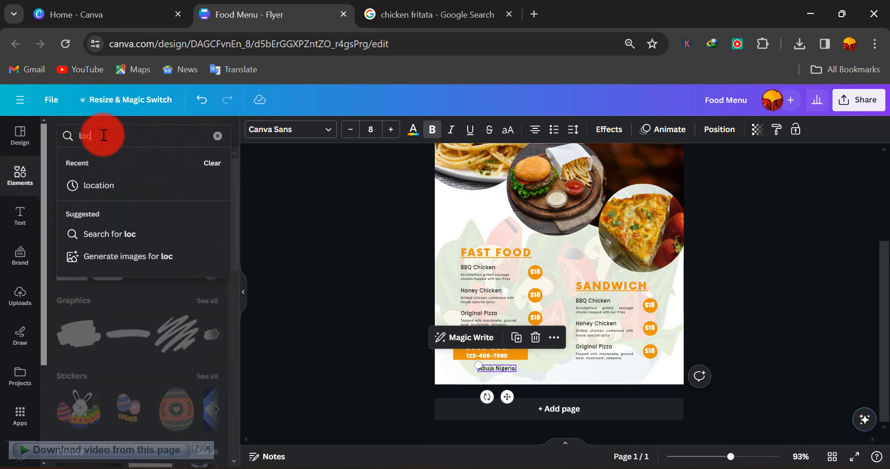
key(Return)
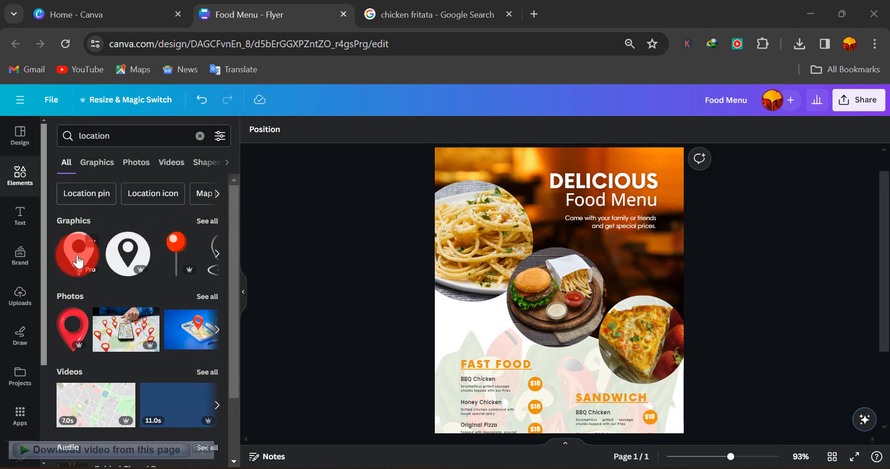
click(77, 262)
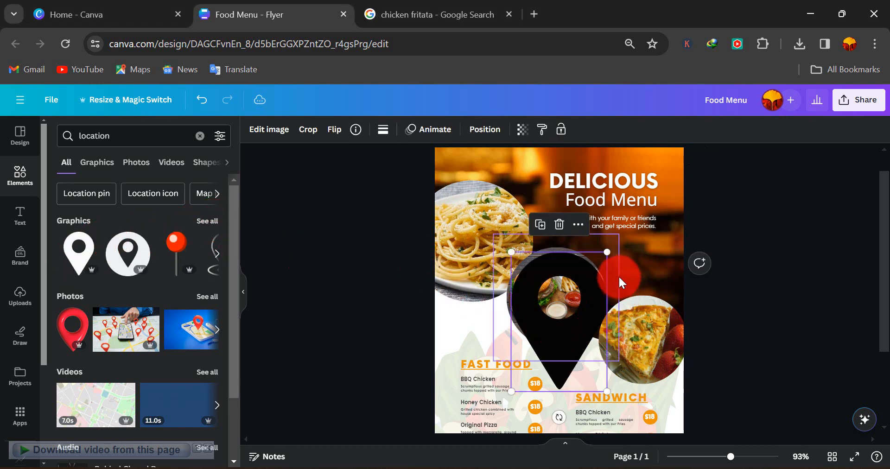
Step: Shrink the black location pin to text height and place it just left of the "Abuja Nigeria" text
drag(607, 252, 557, 348)
scroll(555, 349, down, 3)
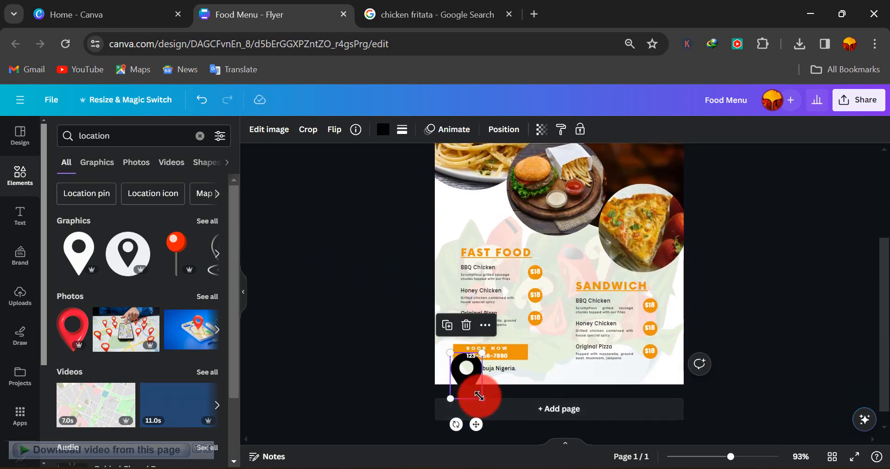
drag(482, 398, 471, 382)
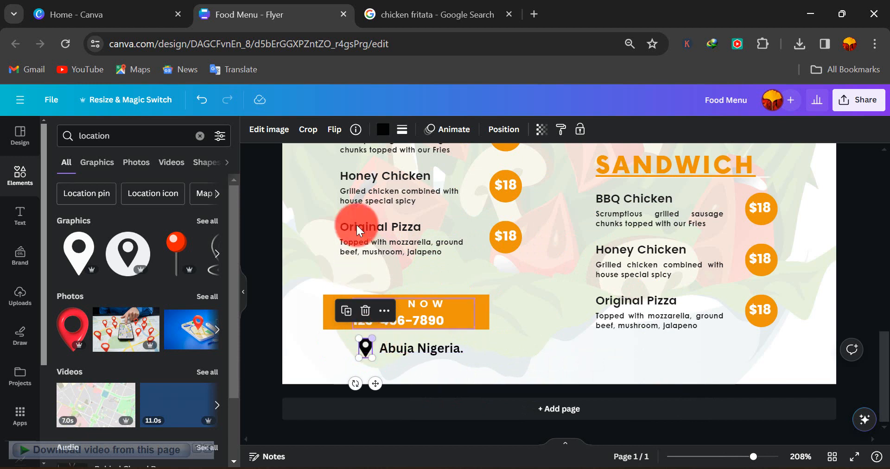
Step: Recolor the location pin beside "Abuja Nigeria" with the document's orange
click(383, 130)
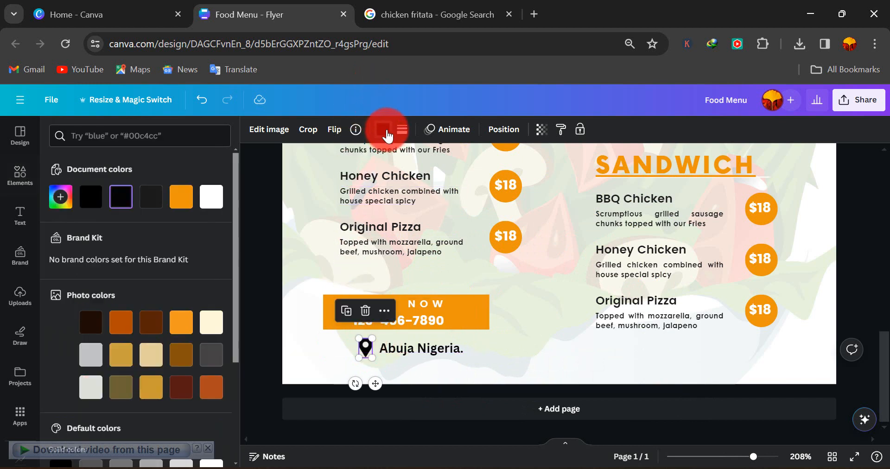
click(186, 198)
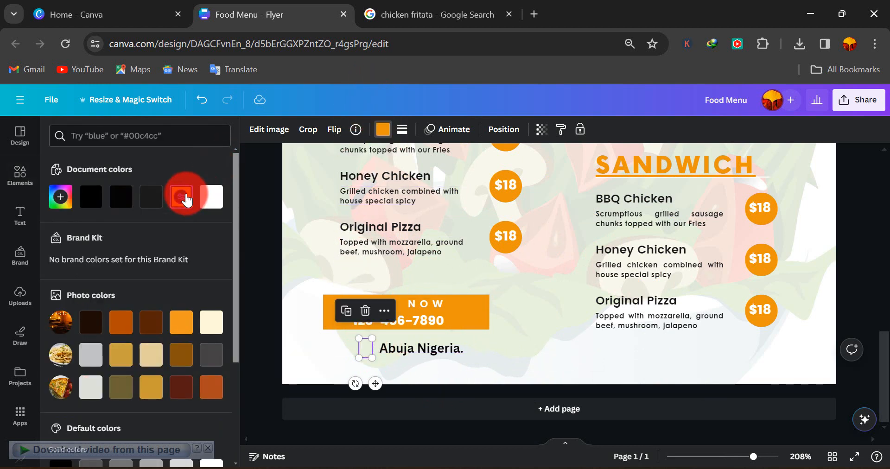
click(269, 269)
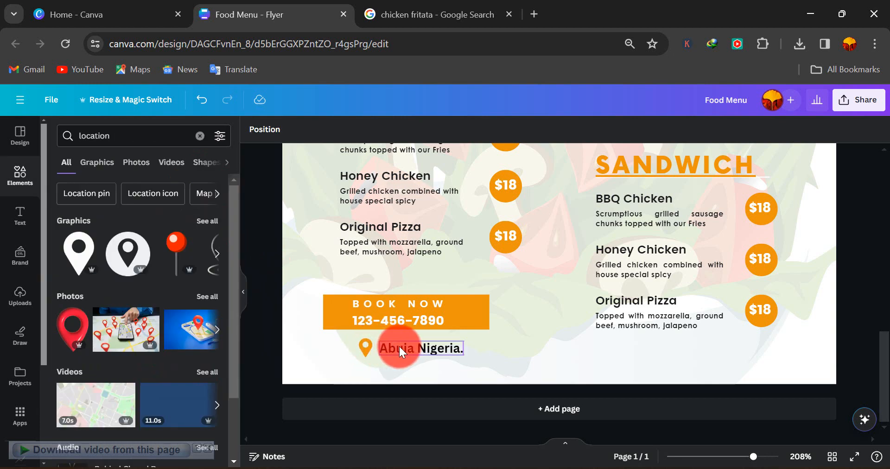
click(399, 346)
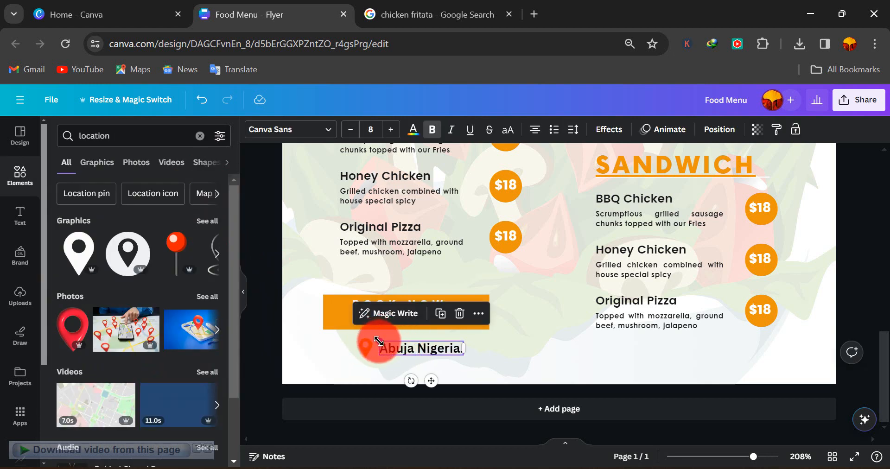
click(260, 336)
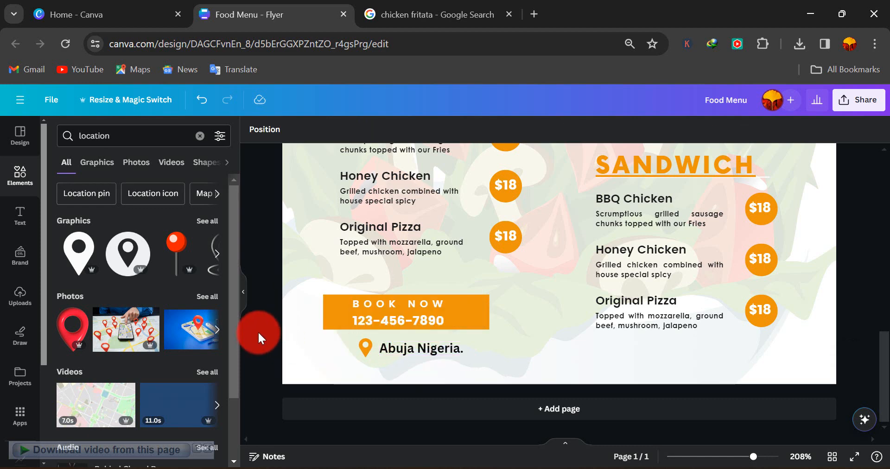
Step: Add a solid border of weight 4 to each of the three circular food photos: pasta, burger and frittata
scroll(485, 269, up, 3)
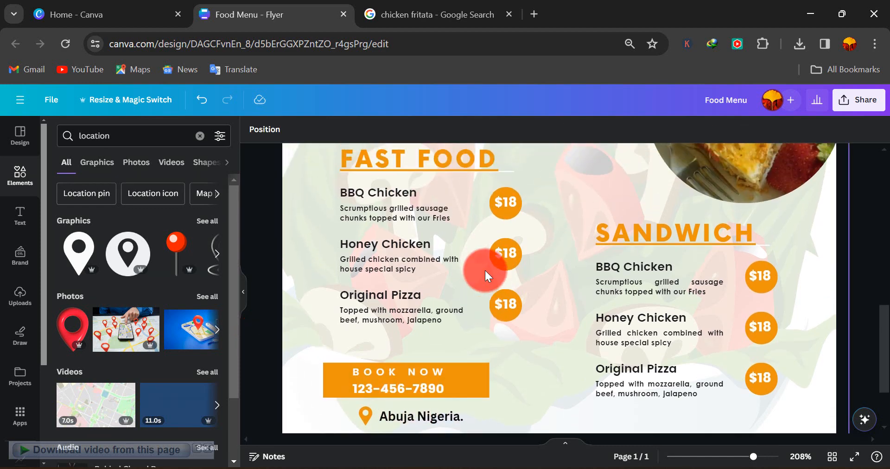
scroll(485, 269, up, 3)
scroll(485, 268, down, 2)
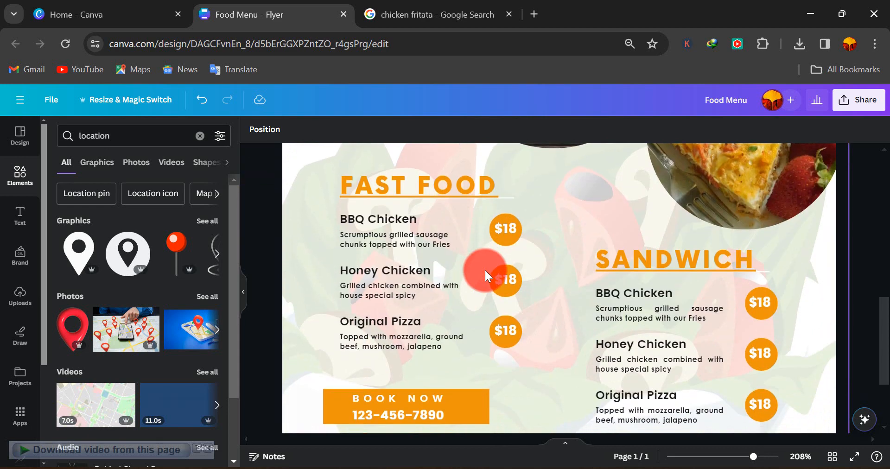
scroll(484, 271, up, 5)
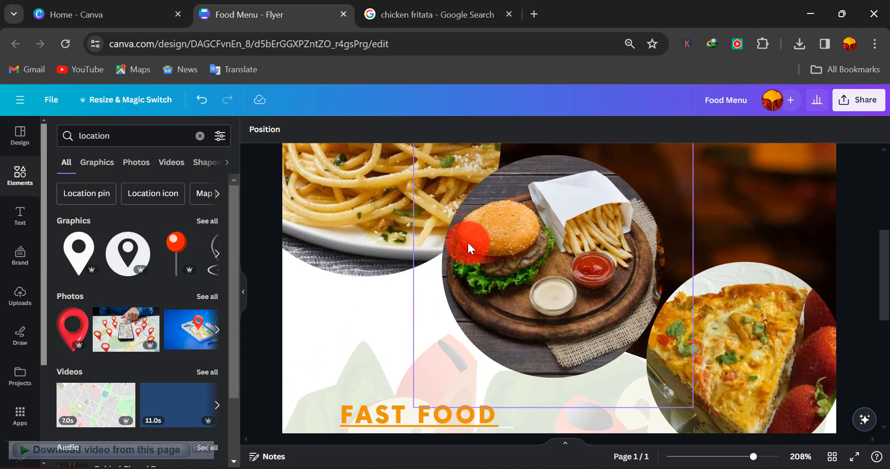
click(354, 222)
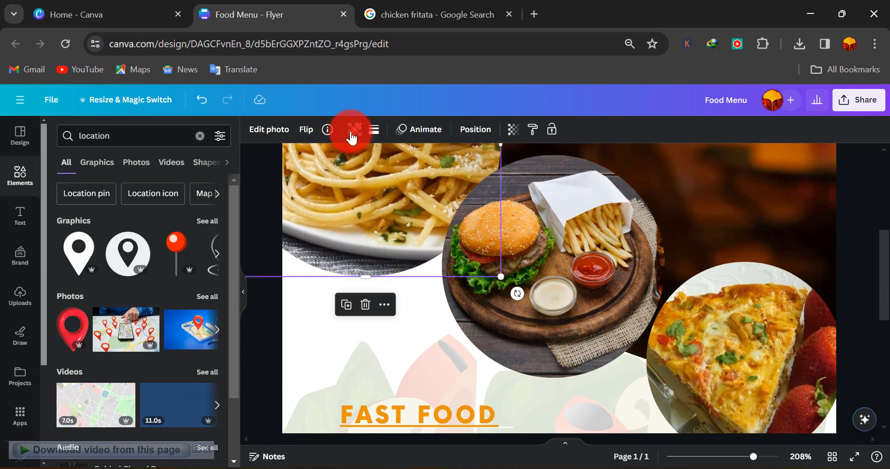
click(375, 134)
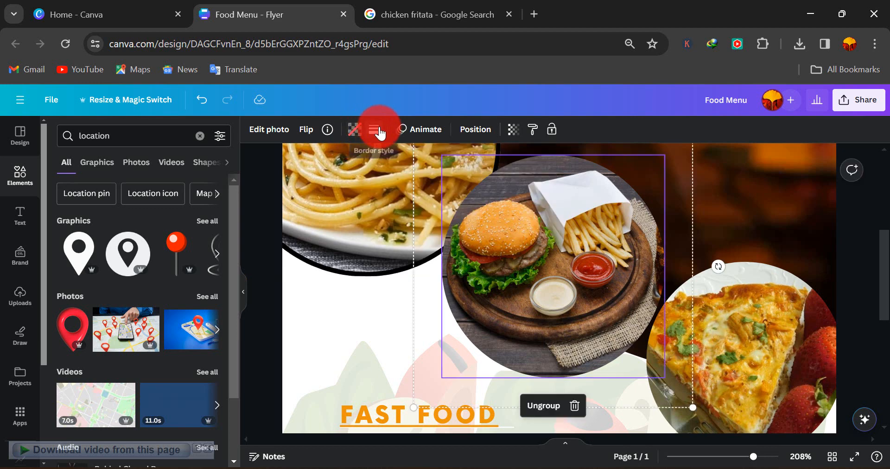
click(378, 133)
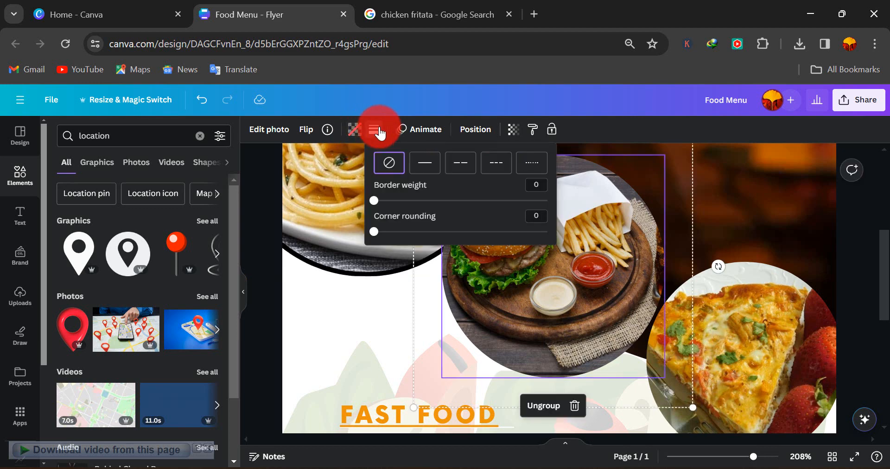
click(415, 170)
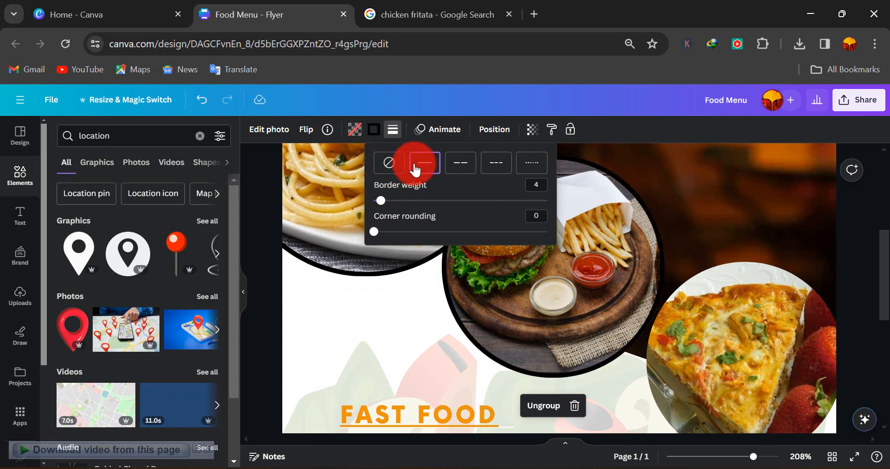
click(739, 317)
click(546, 162)
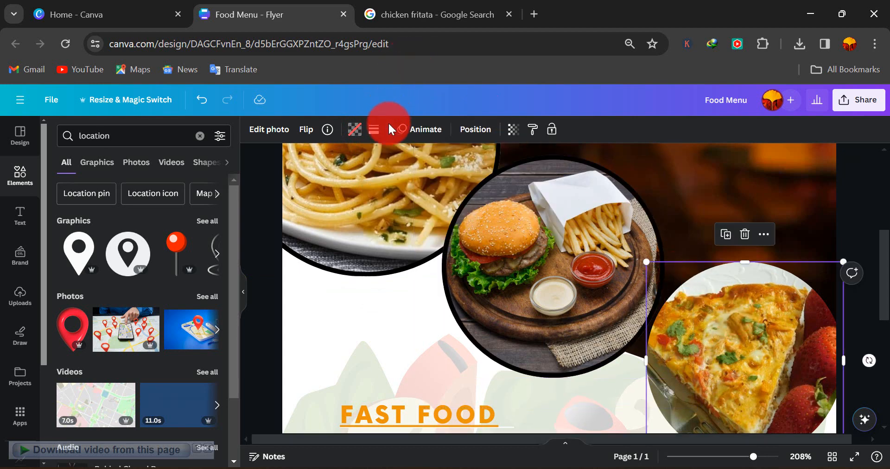
click(375, 131)
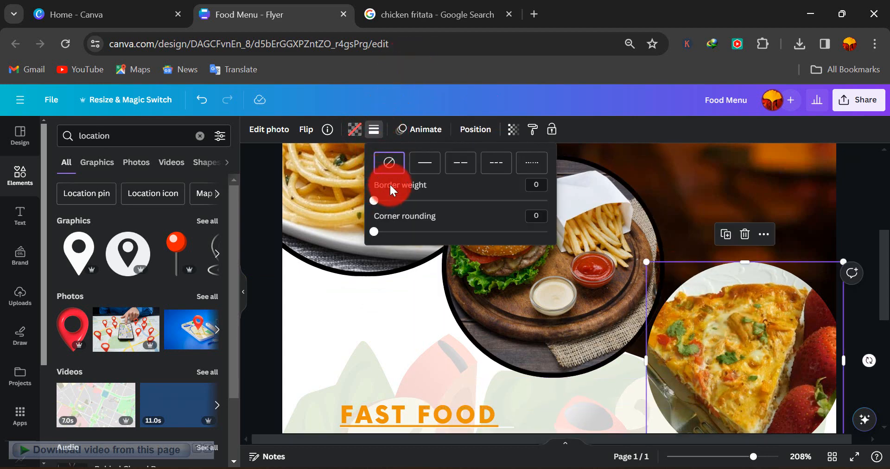
click(414, 172)
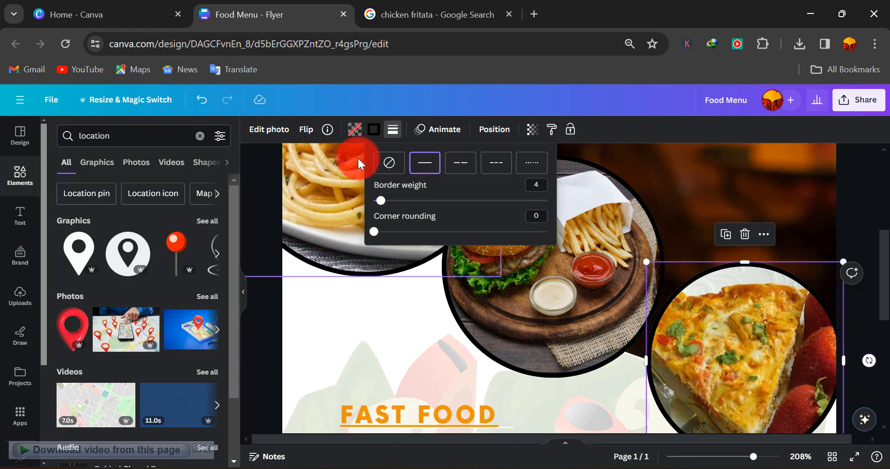
Step: Change the border color of the frittata, burger and pasta photos to the document's orange
click(375, 130)
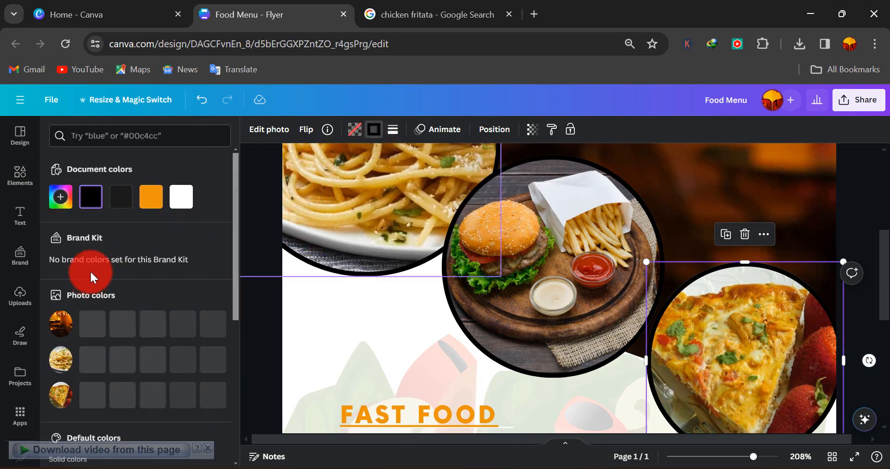
click(151, 196)
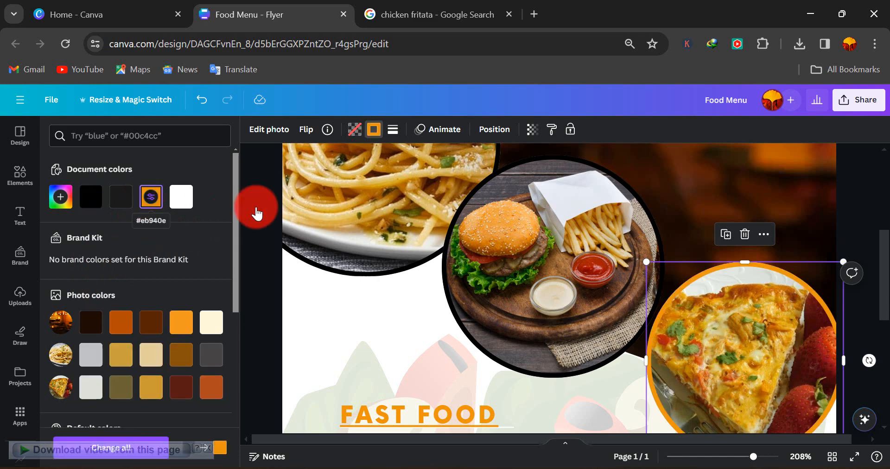
click(571, 268)
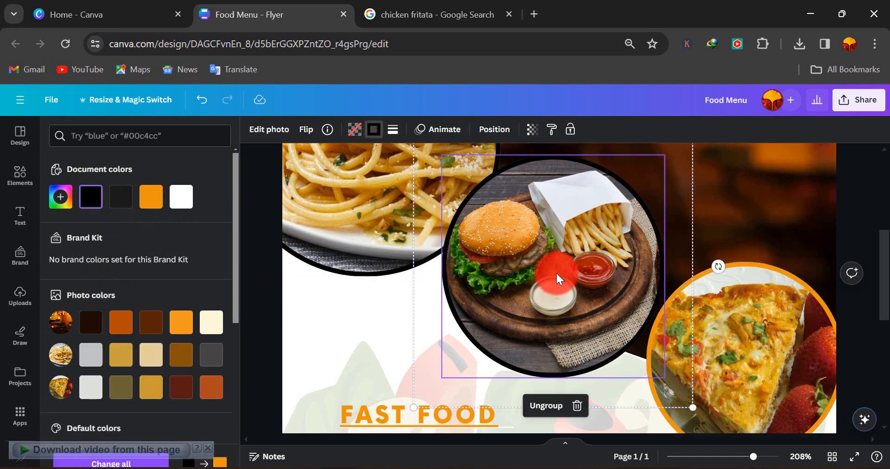
click(159, 199)
click(320, 215)
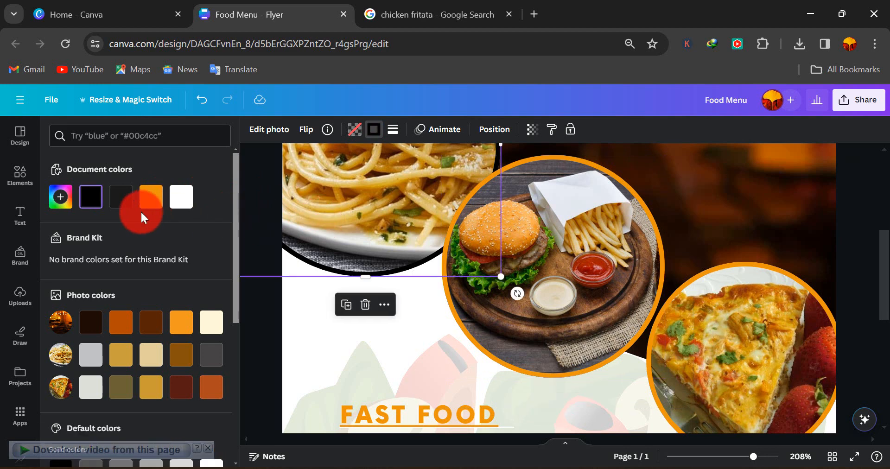
click(145, 197)
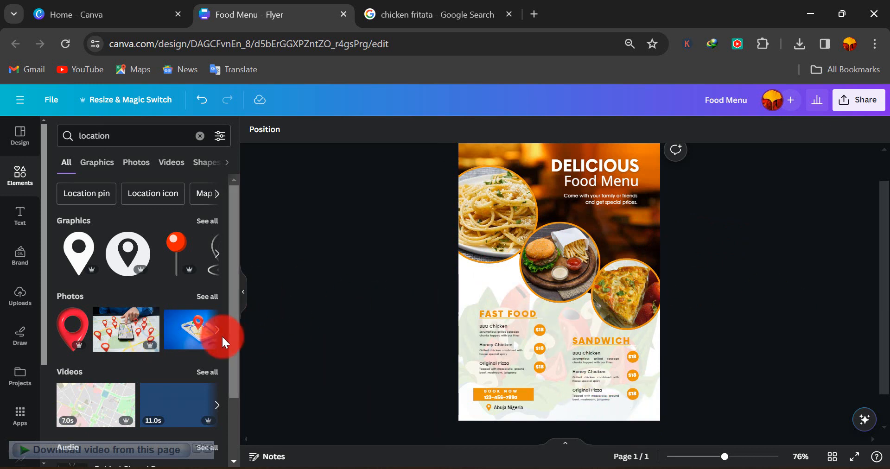
Step: Search the elements for "food"
scroll(466, 302, up, 1)
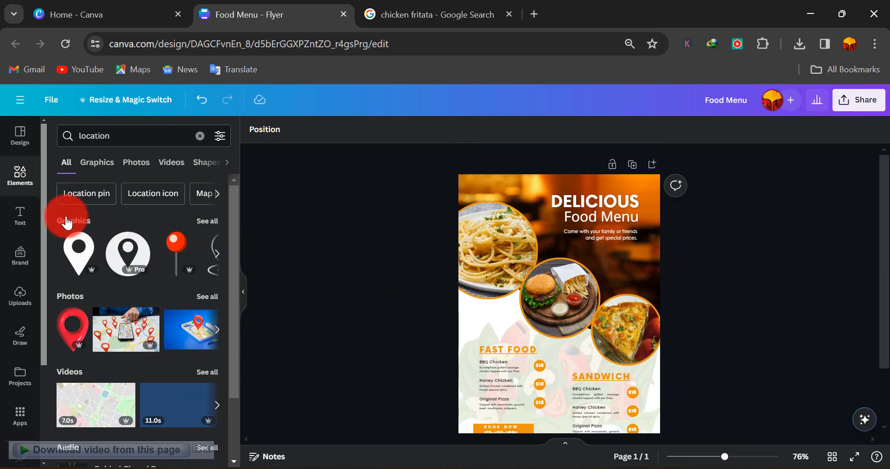
click(61, 135)
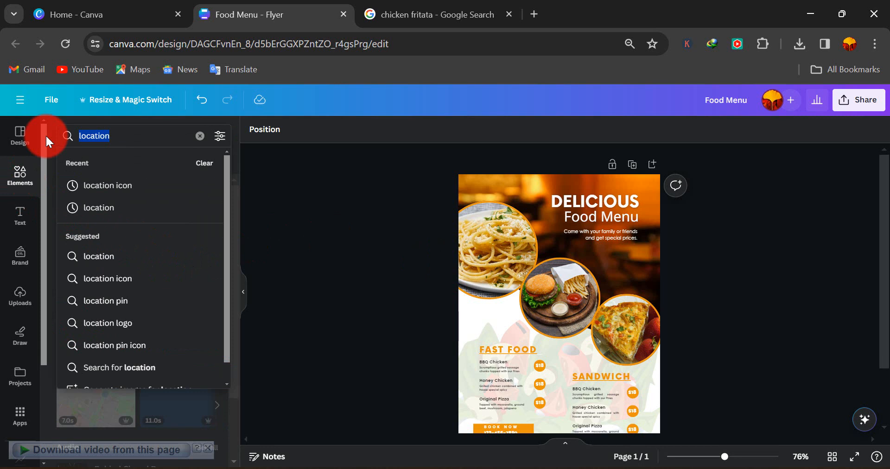
text(food)
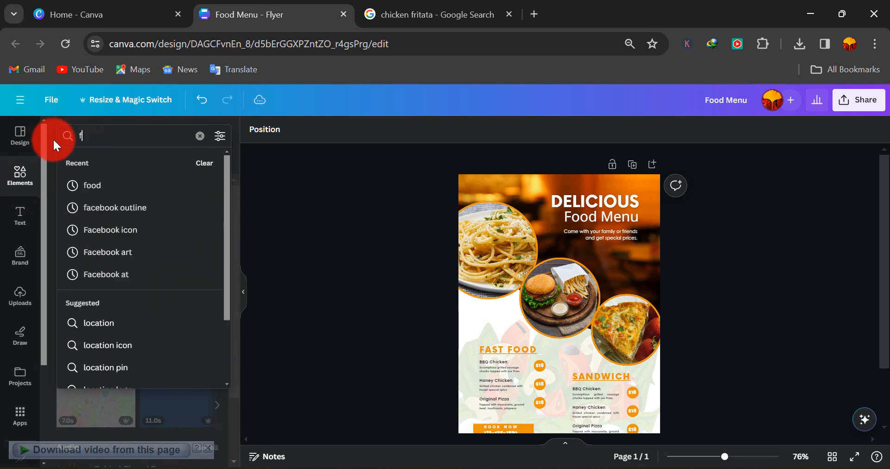
key(Return)
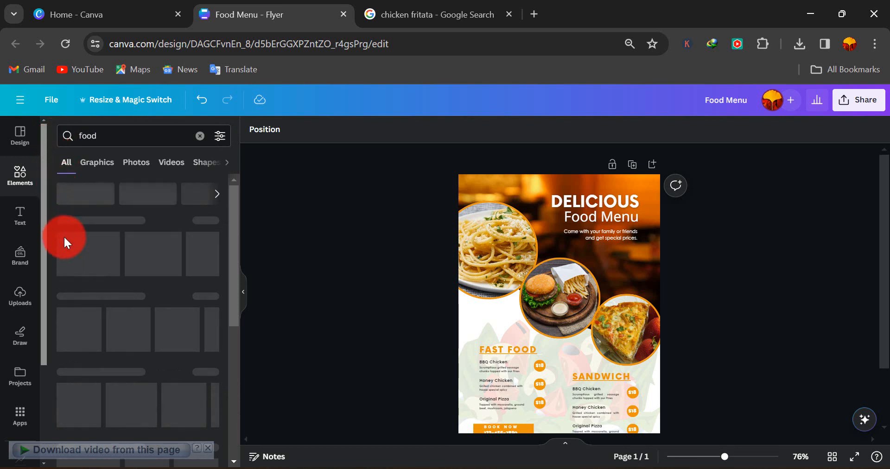
Step: Look through the Brand Kit's sections, including its logos, colors, fonts, photos and graphics
click(19, 257)
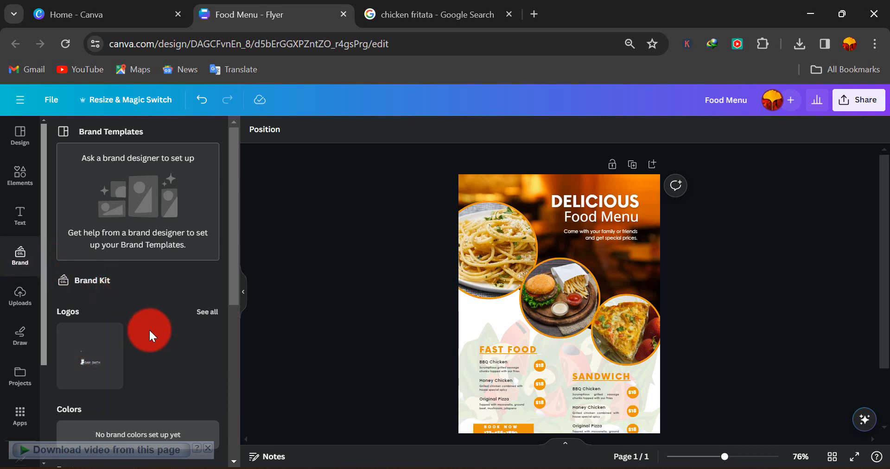
scroll(149, 329, down, 4)
scroll(149, 330, up, 2)
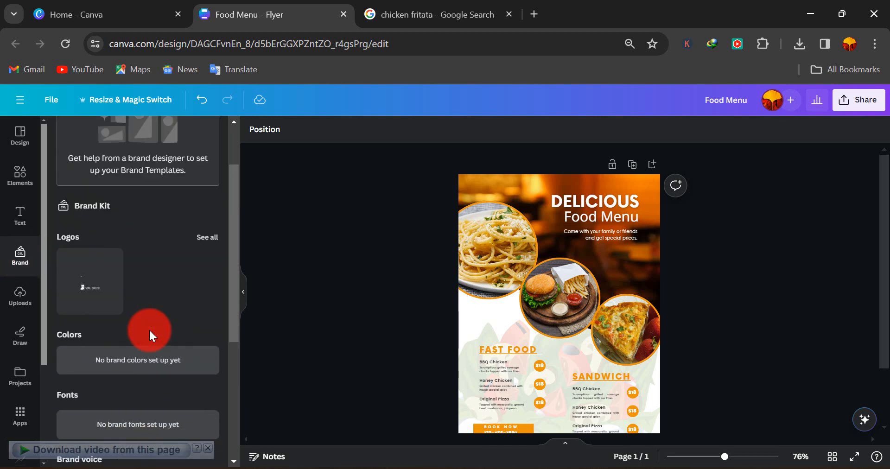
scroll(149, 329, down, 2)
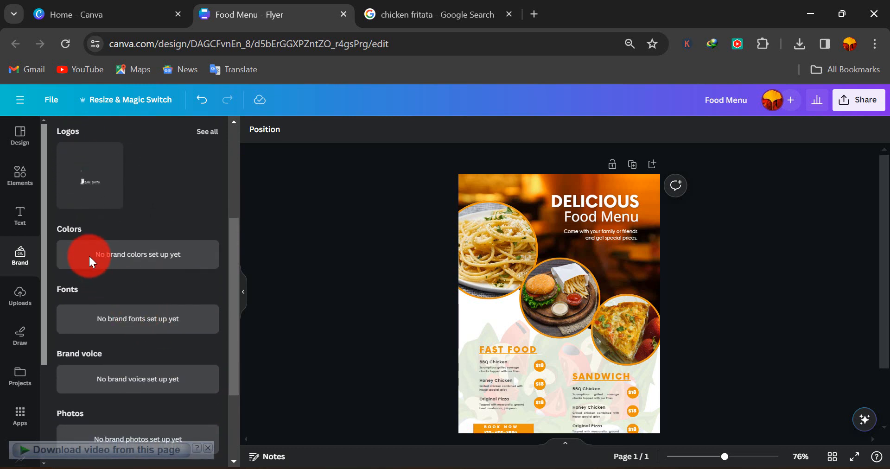
scroll(113, 312, down, 3)
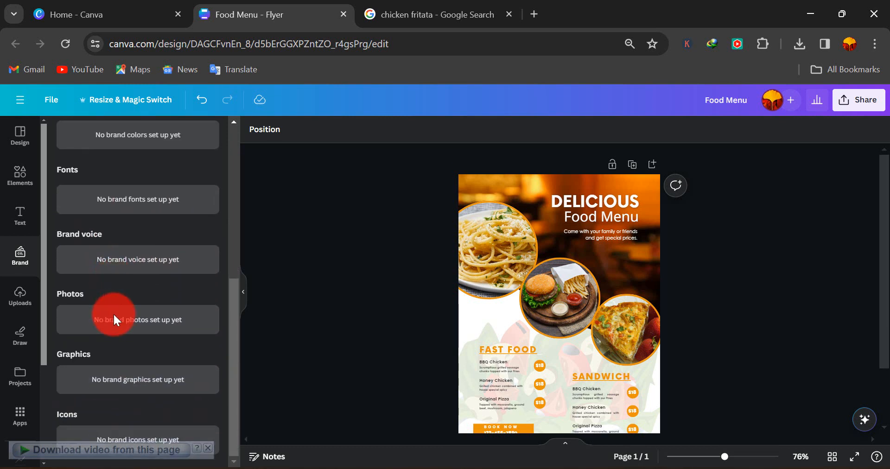
scroll(113, 312, up, 6)
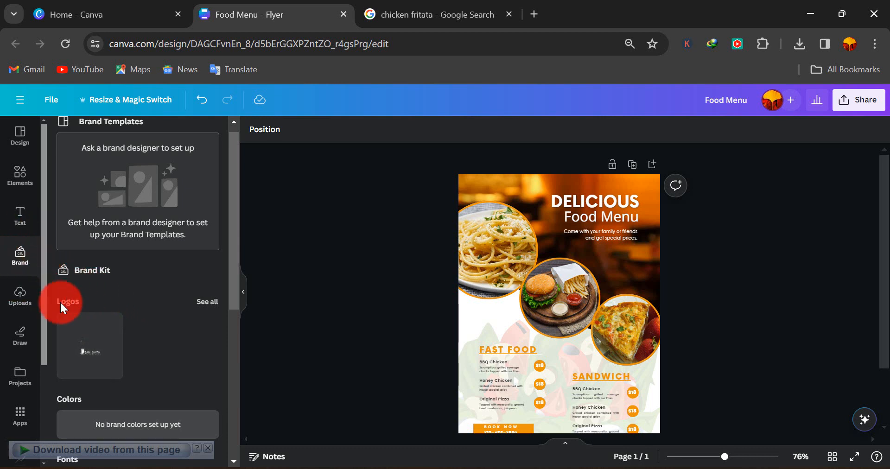
click(90, 354)
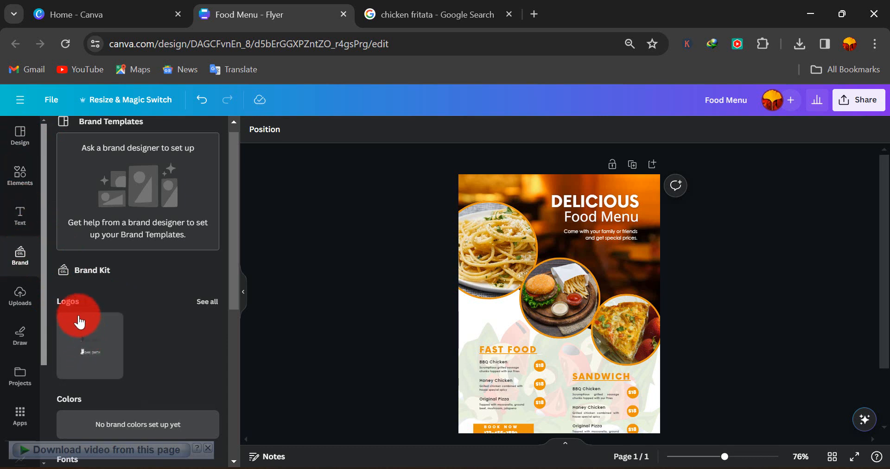
Step: Add the outlined serving-dish-on-hand graphic from the food graphics, small, in the flyer's upper-left corner above the pasta photo
click(20, 176)
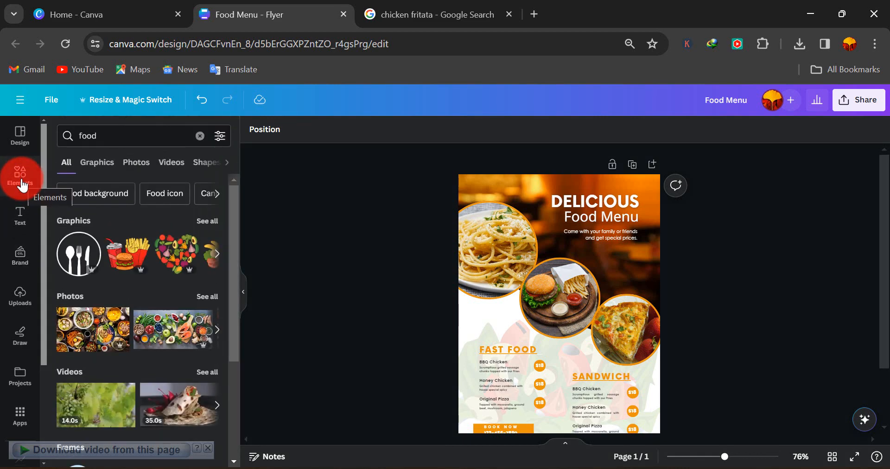
click(208, 221)
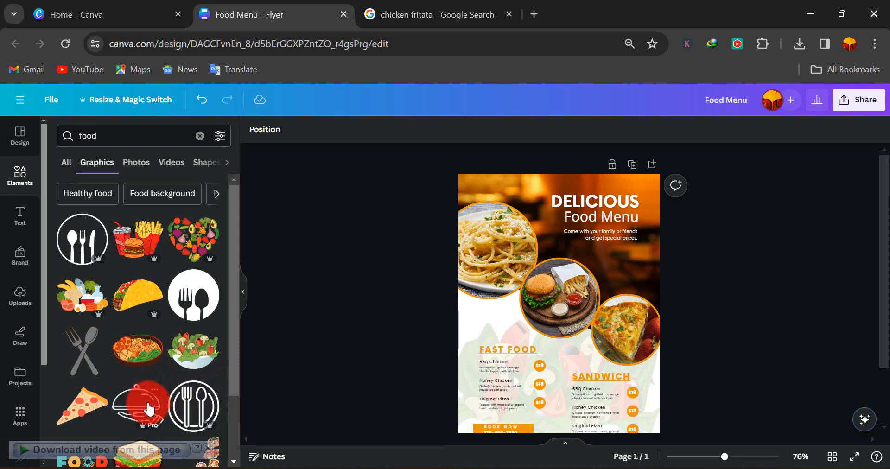
drag(139, 410, 536, 297)
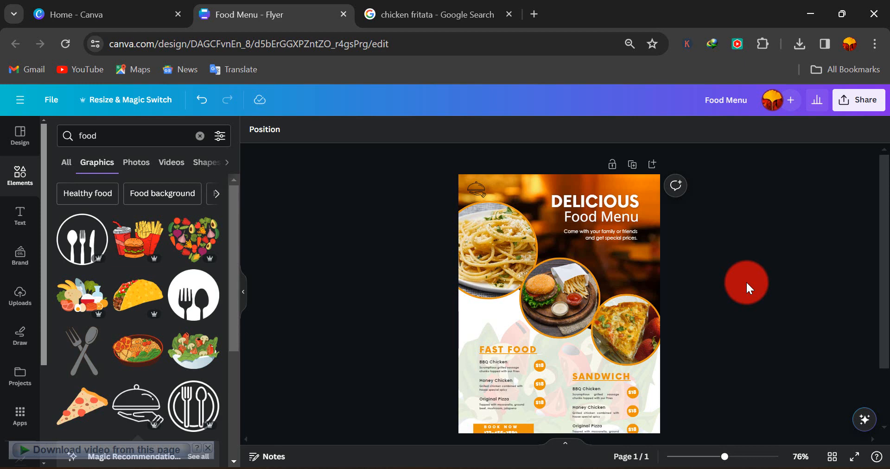
Step: Look at the drawing tools and the saved projects, including their designs, folders and images
scroll(747, 281, down, 1)
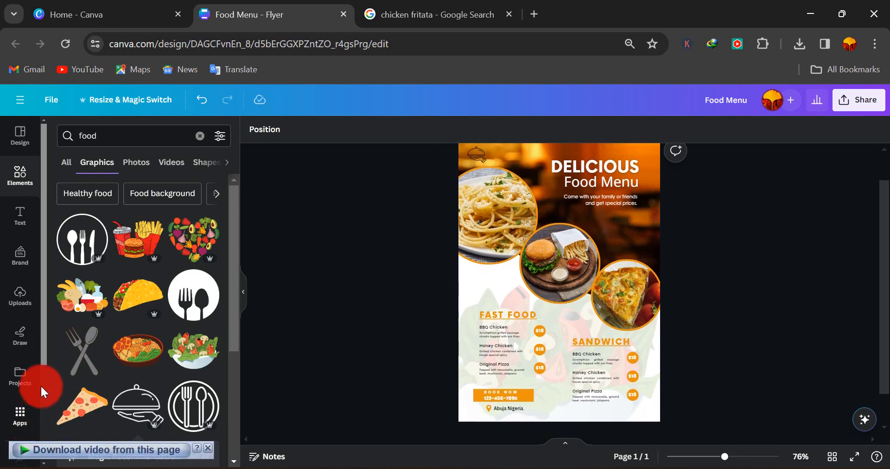
click(22, 344)
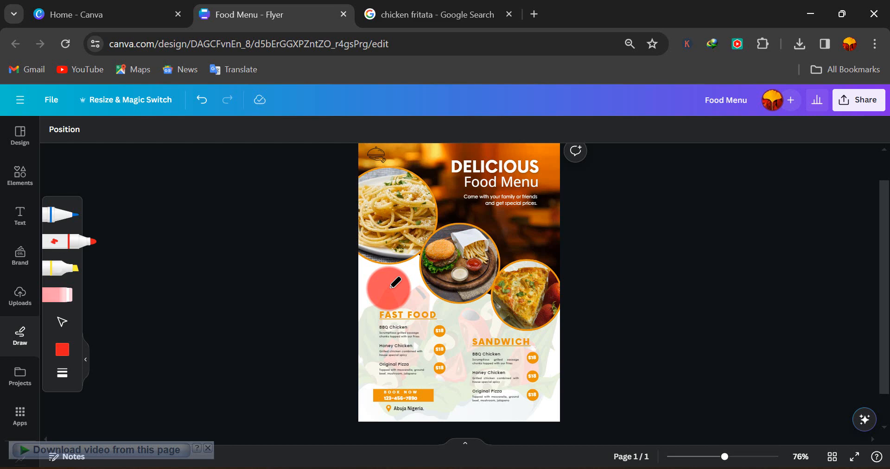
click(20, 378)
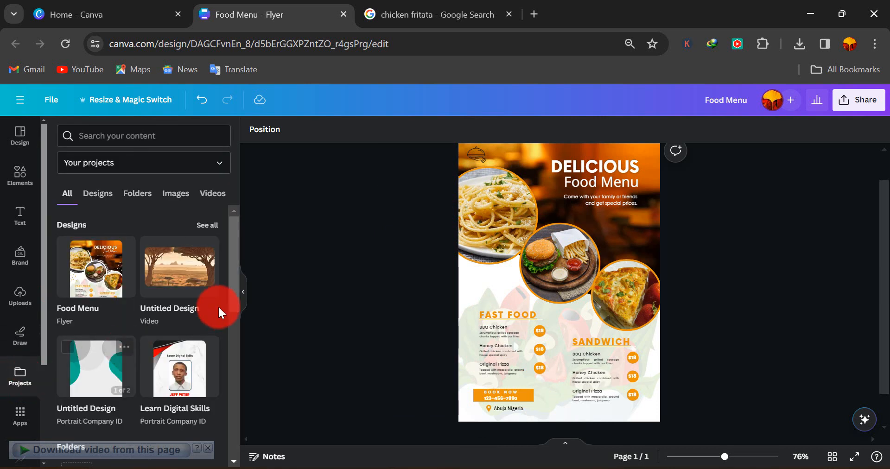
scroll(127, 307, down, 8)
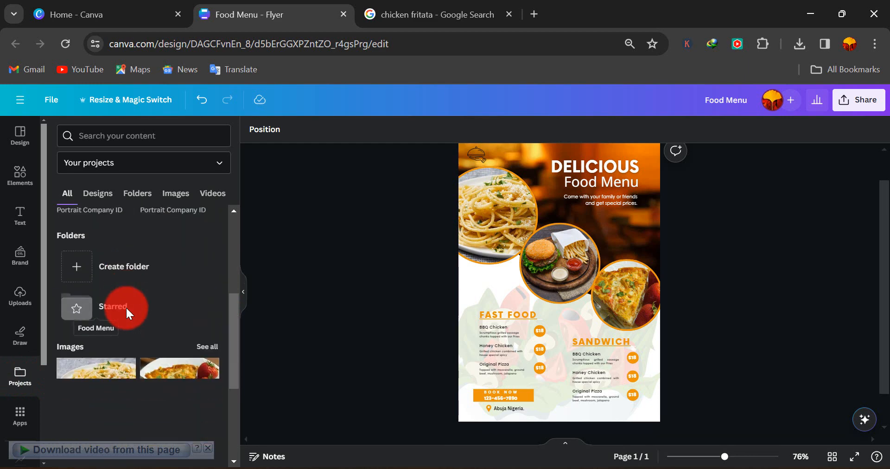
scroll(126, 307, up, 6)
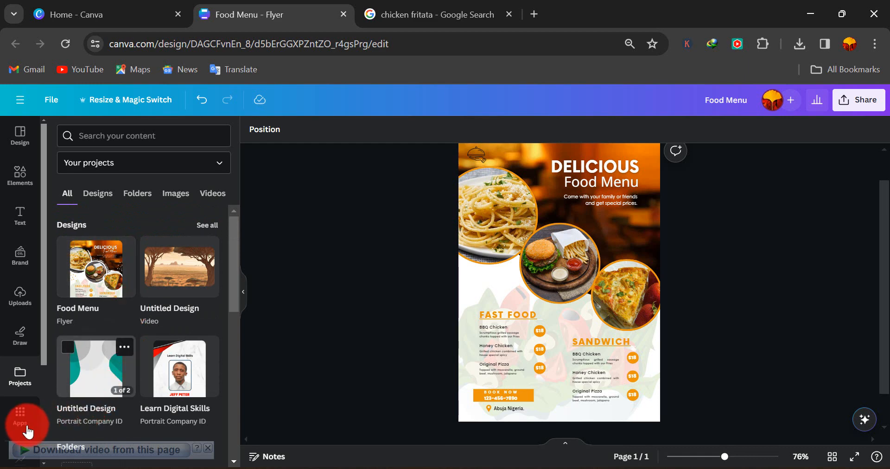
Step: Look through the catalogue of Canva apps, including the trending, popular and AI-powered ones, and the account's own apps
click(18, 418)
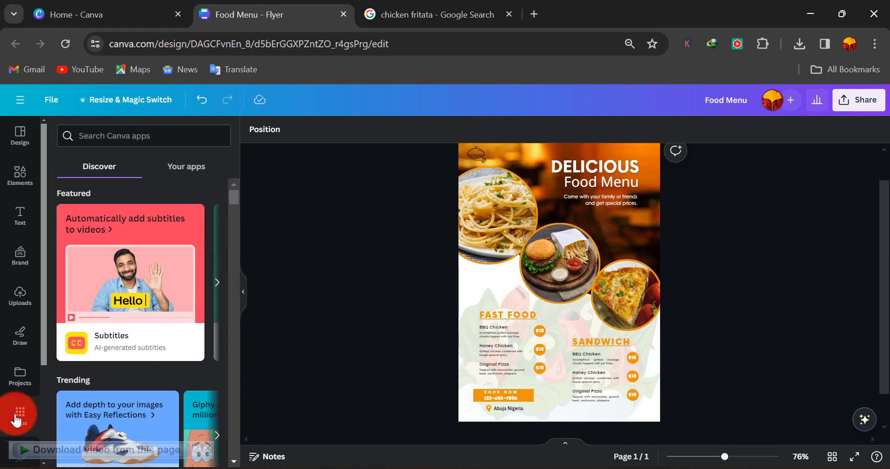
scroll(16, 417, down, 3)
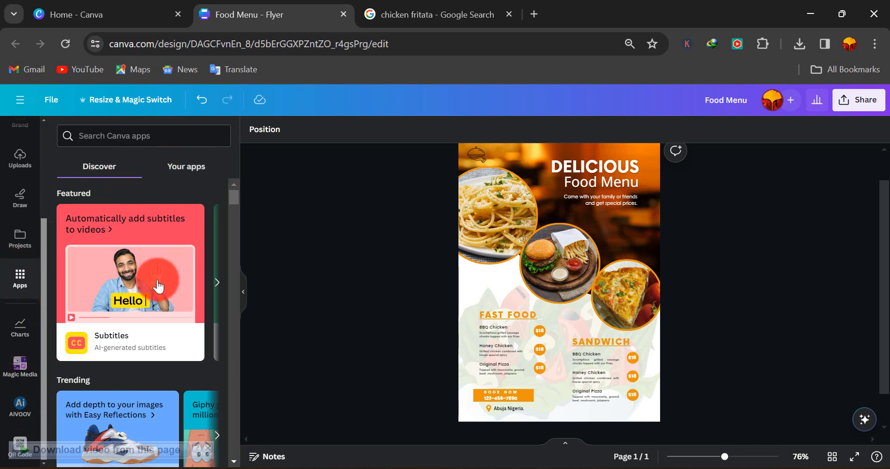
scroll(104, 249, down, 5)
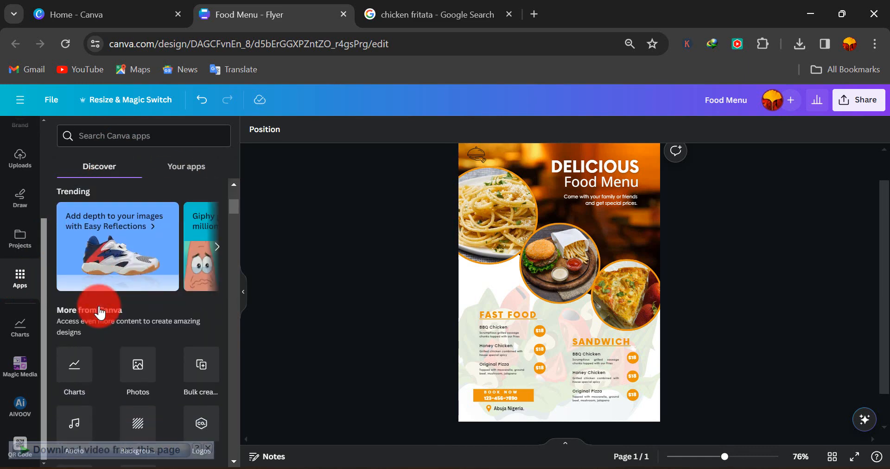
scroll(100, 314, down, 1)
scroll(100, 313, down, 3)
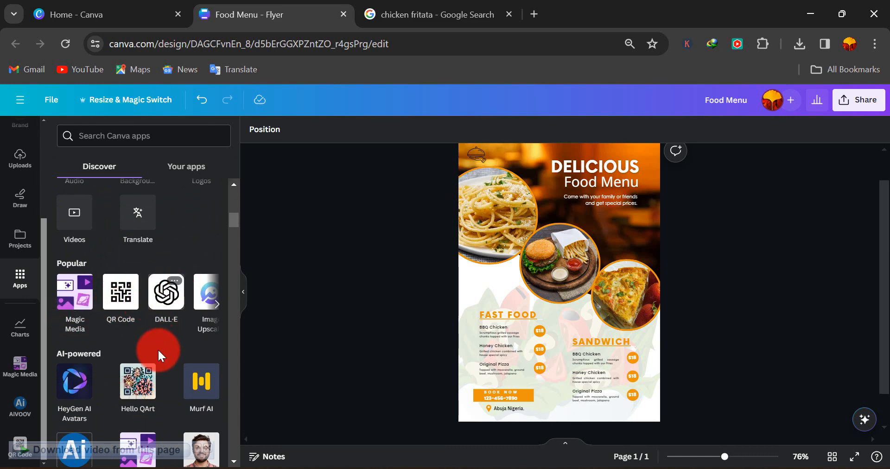
scroll(143, 378, down, 5)
scroll(146, 397, down, 5)
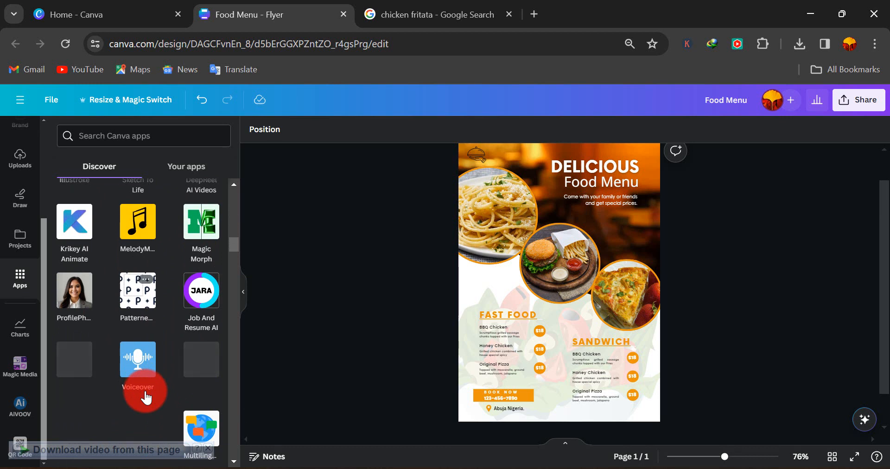
scroll(144, 399, up, 1)
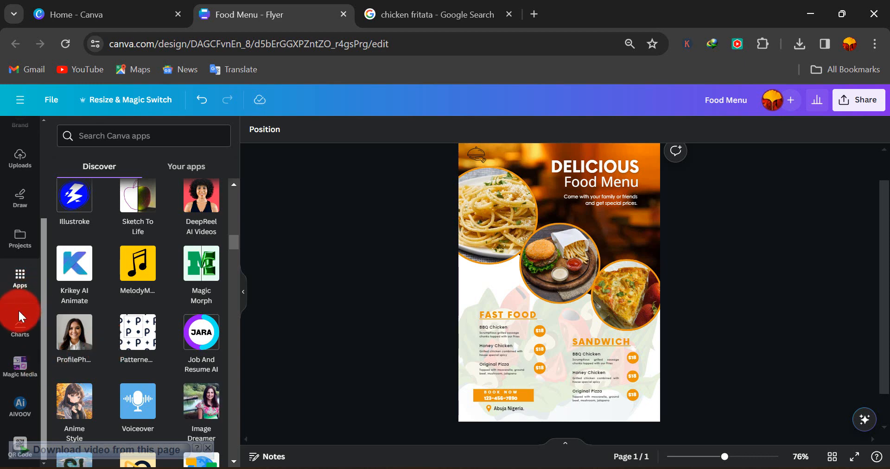
scroll(113, 254, up, 10)
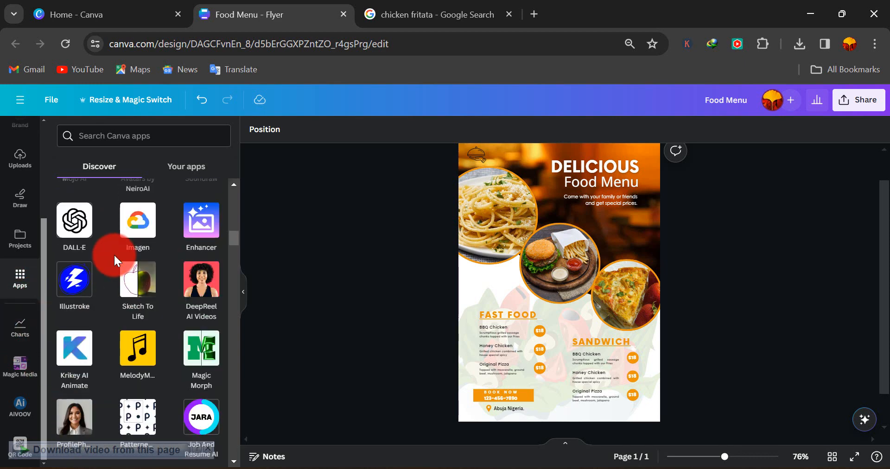
scroll(113, 254, up, 3)
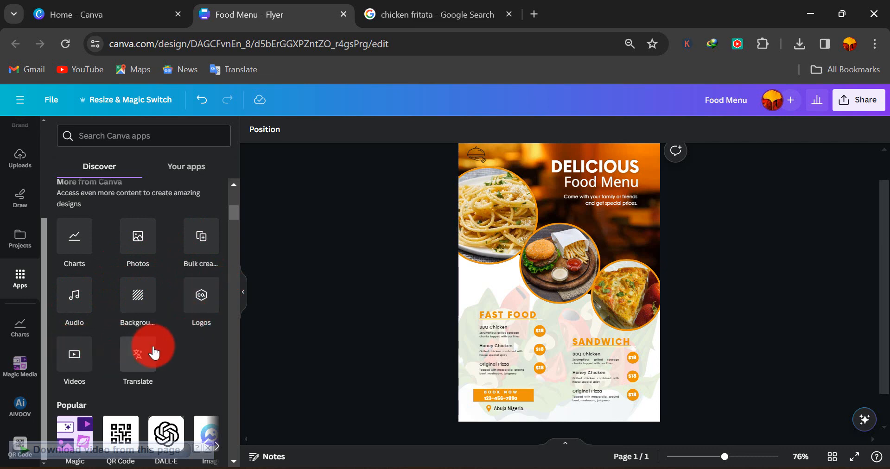
scroll(166, 313, up, 1)
scroll(166, 313, up, 1)
scroll(166, 315, down, 2)
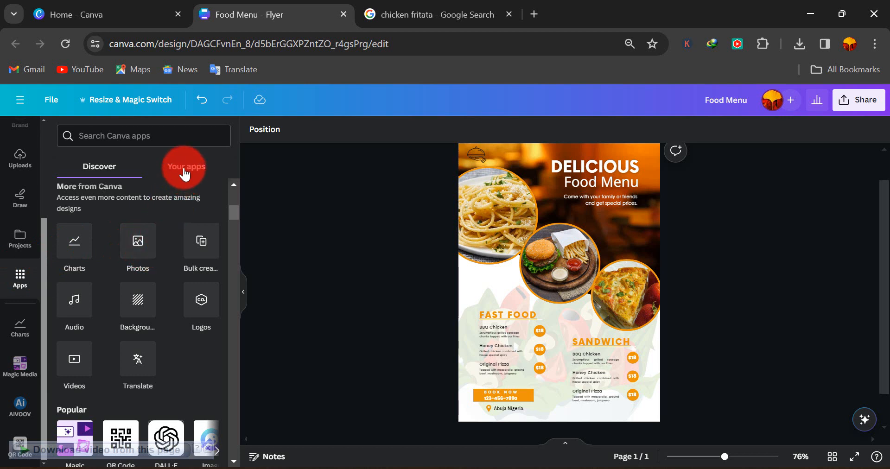
click(185, 173)
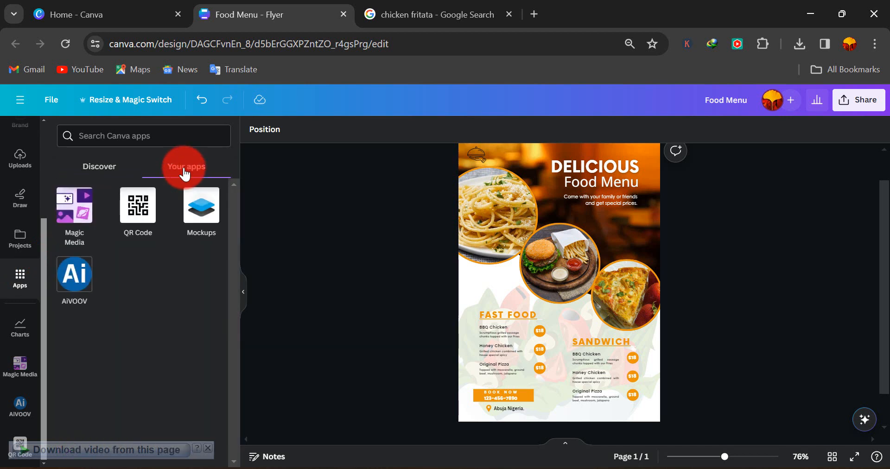
click(82, 299)
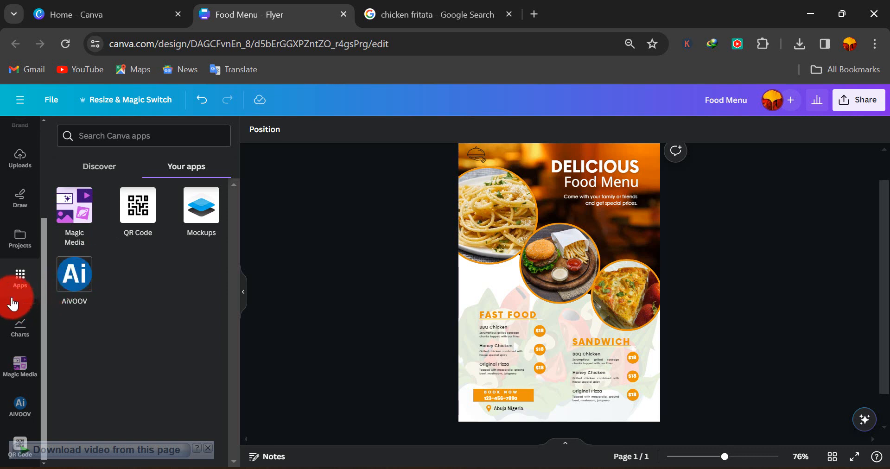
scroll(13, 303, up, 3)
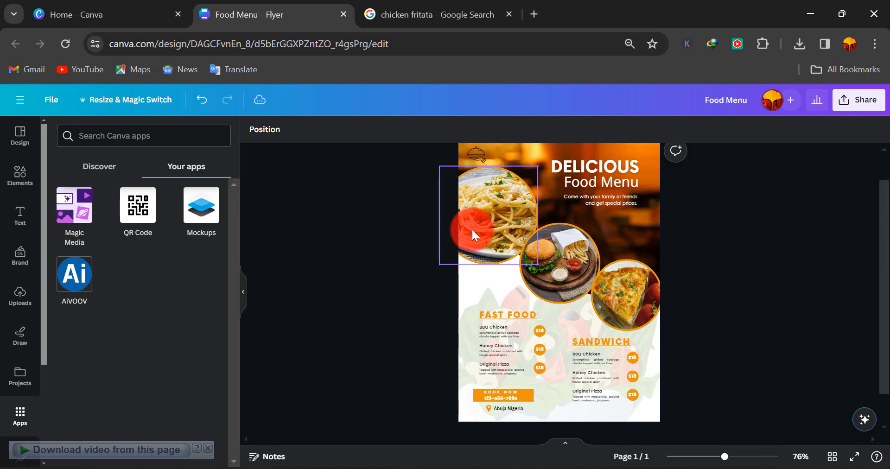
Step: Download the finished Food Menu flyer as a PNG image at size 1
click(870, 105)
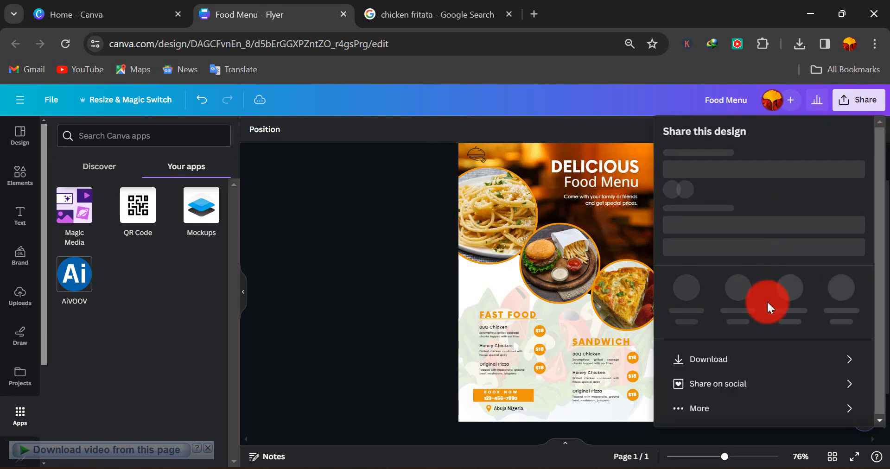
click(714, 381)
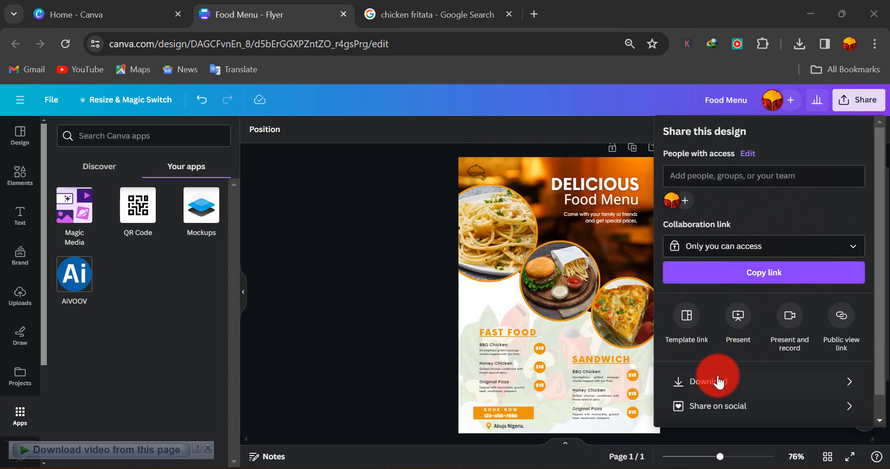
scroll(713, 381, down, 1)
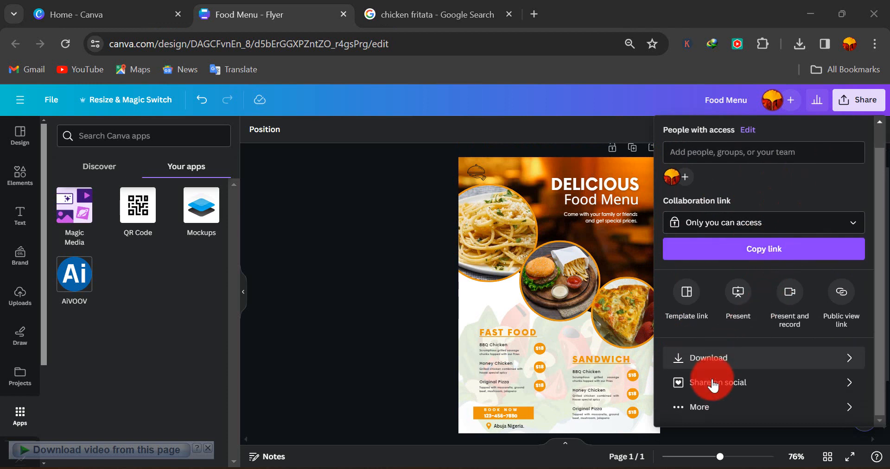
click(713, 359)
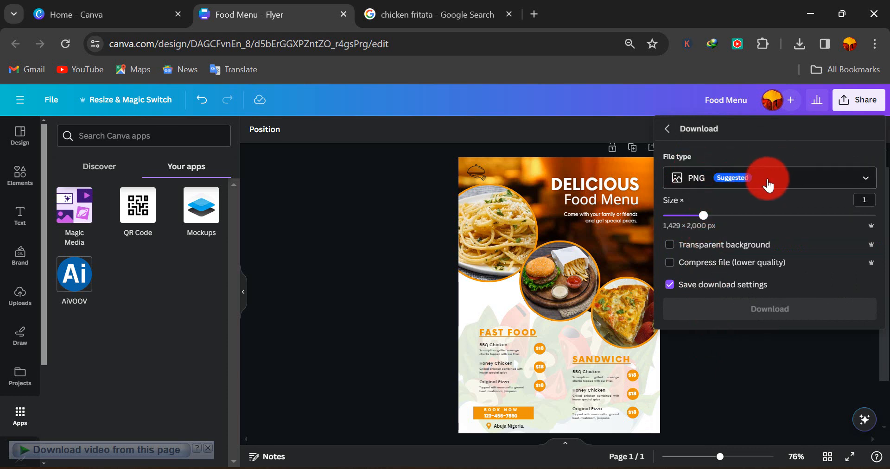
click(794, 185)
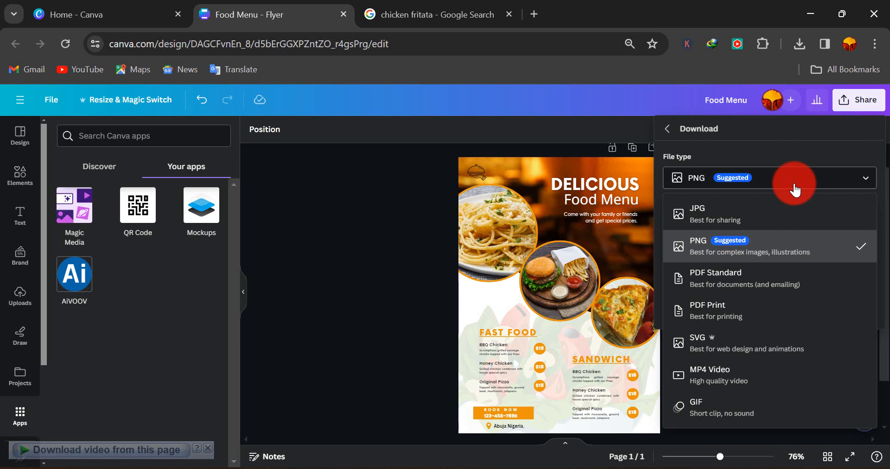
click(756, 152)
click(686, 176)
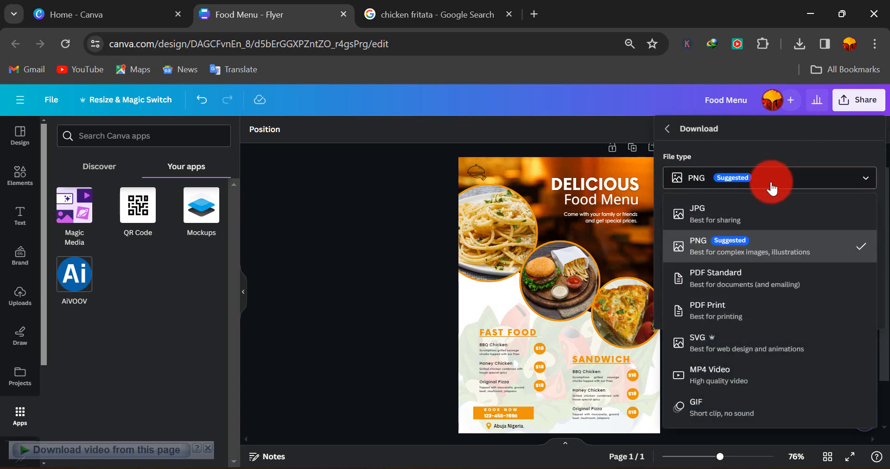
click(712, 251)
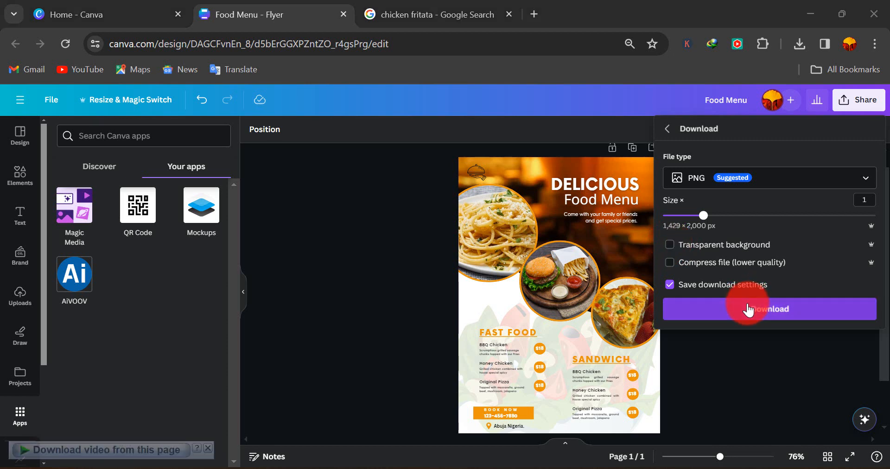
click(747, 310)
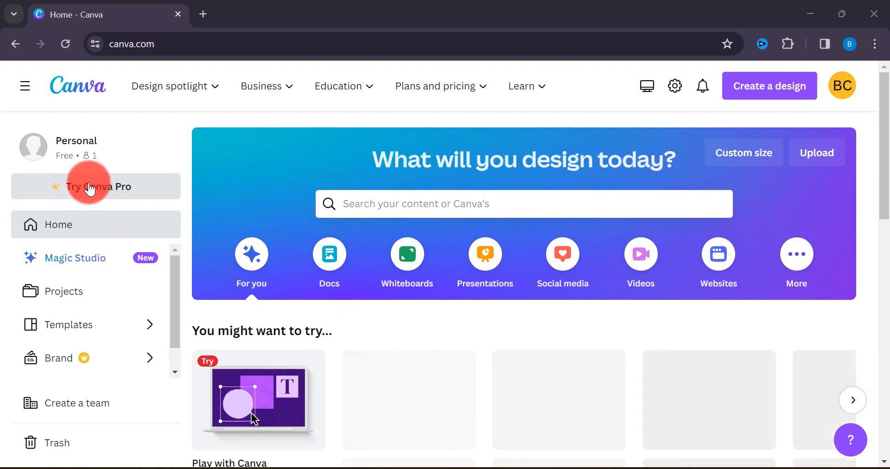
Step: Begin signing up for the 30-day Canva Pro free trial with the yearly plan, proceeding to the card details form
click(89, 188)
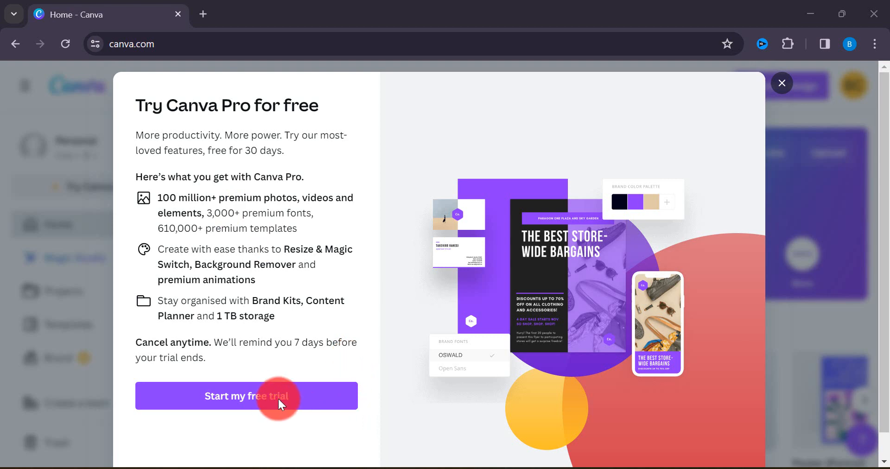
click(258, 402)
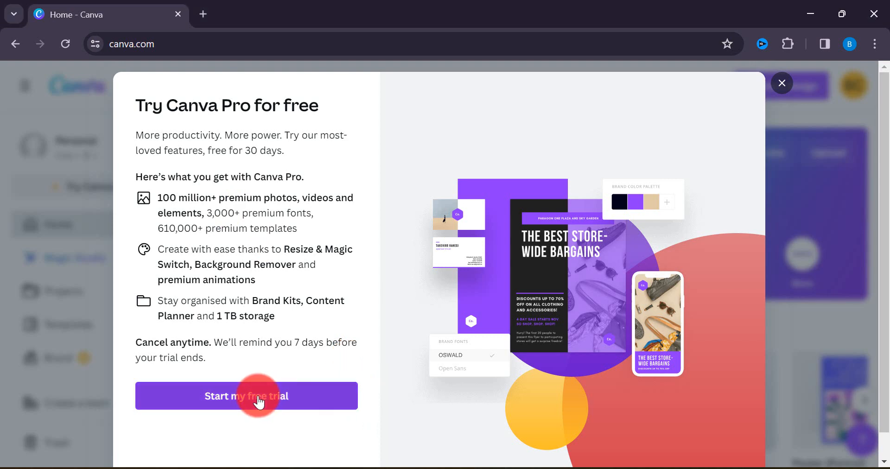
click(259, 403)
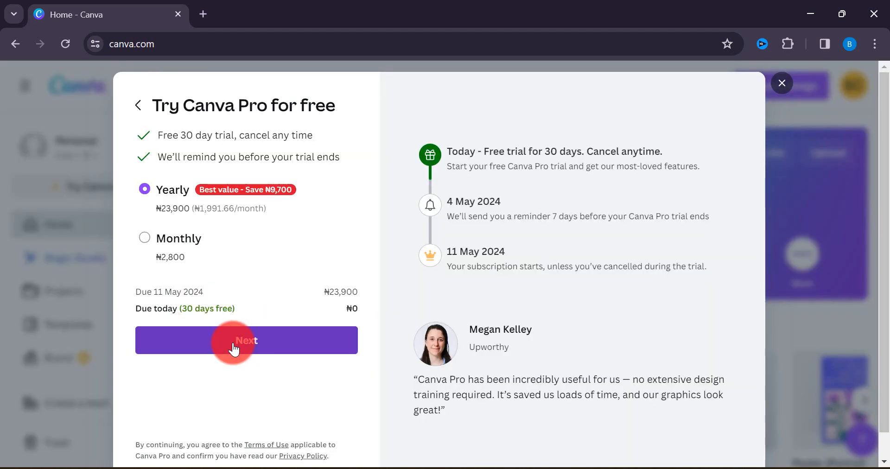
click(235, 348)
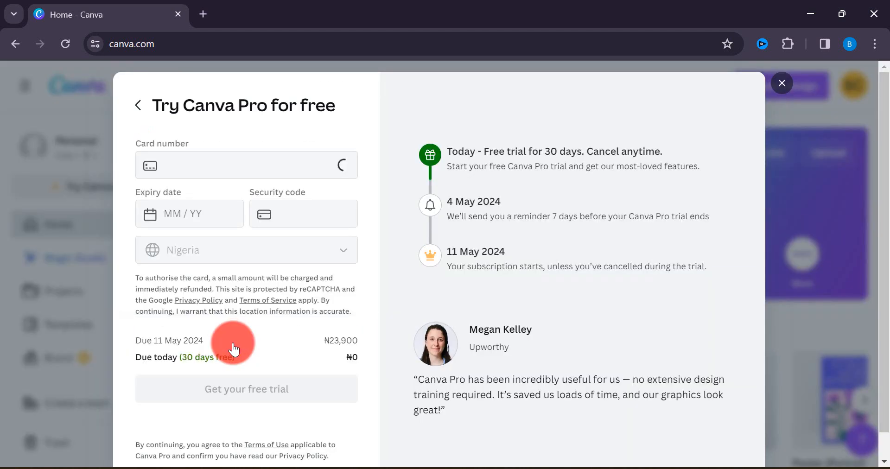